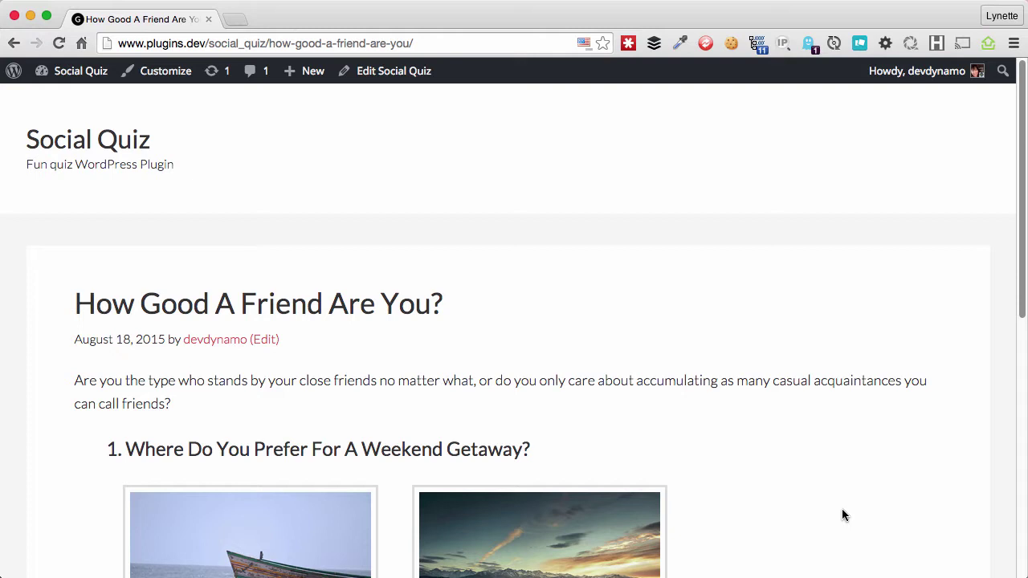
Step: Answer every question of the "How Good A Friend Are You?" quiz, including the mountain sunset, the corn and the Confident Faith book
scroll(841, 509, down, 2)
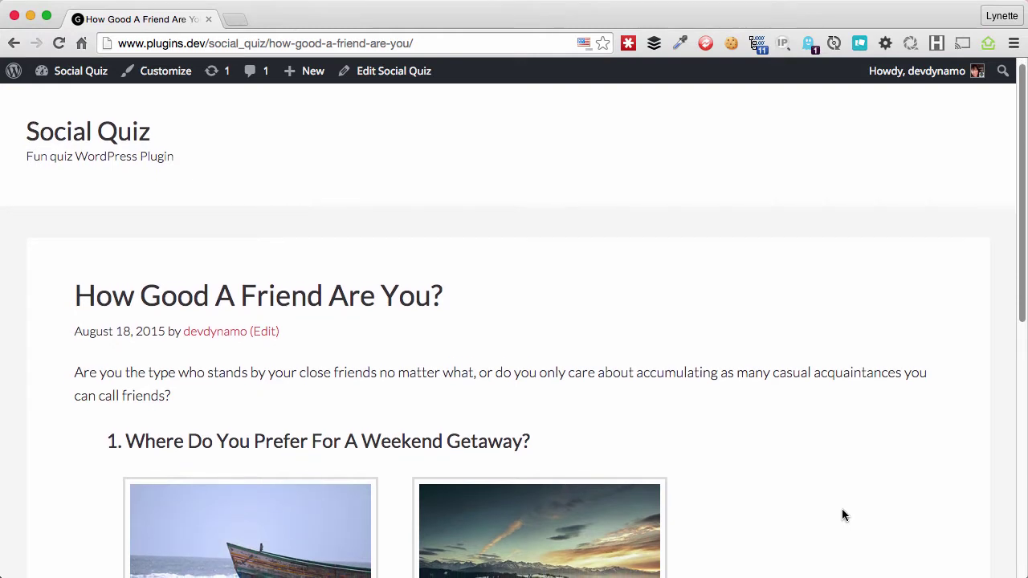
scroll(842, 509, down, 3)
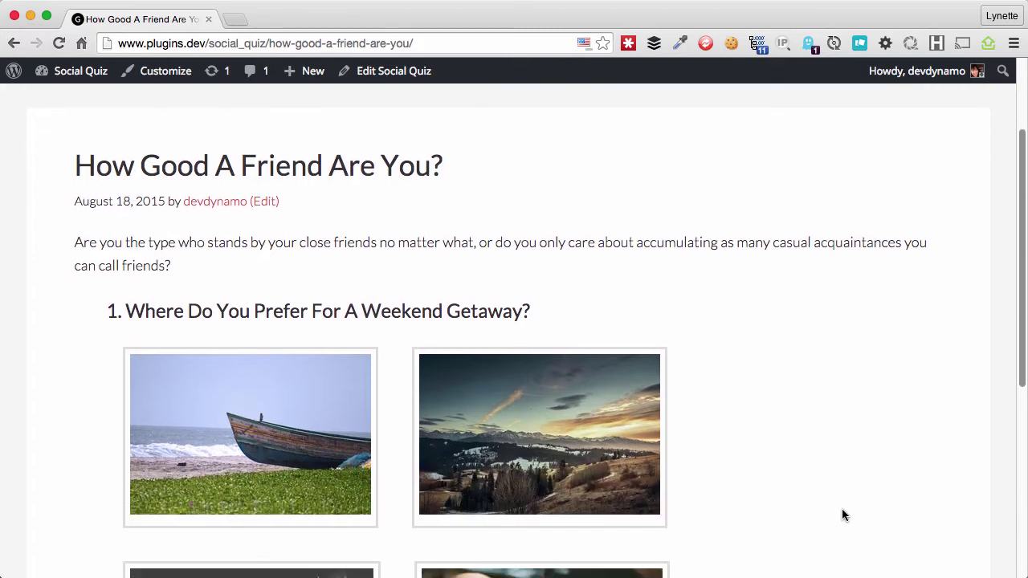
scroll(842, 514, down, 3)
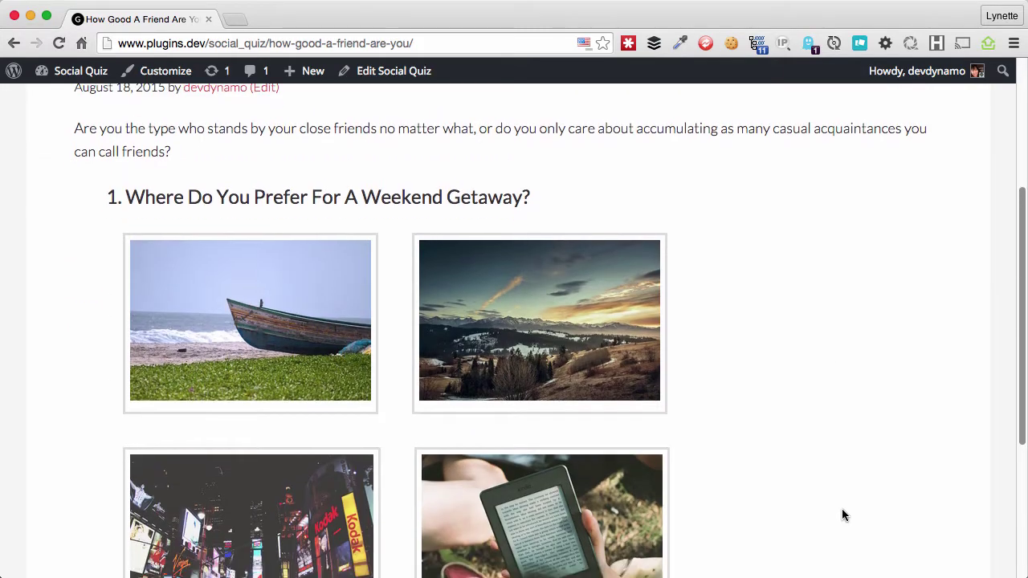
click(614, 351)
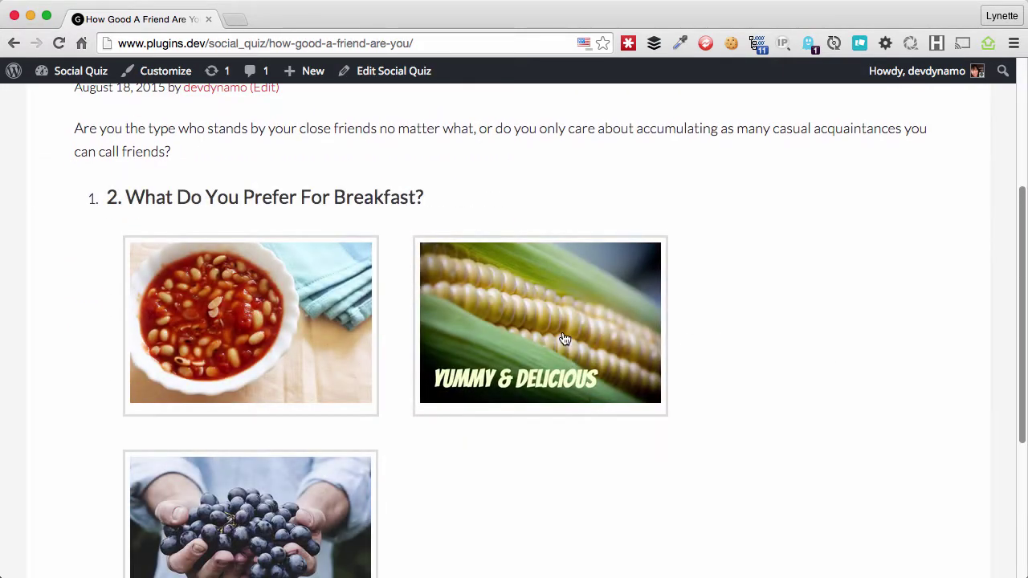
click(596, 339)
click(511, 342)
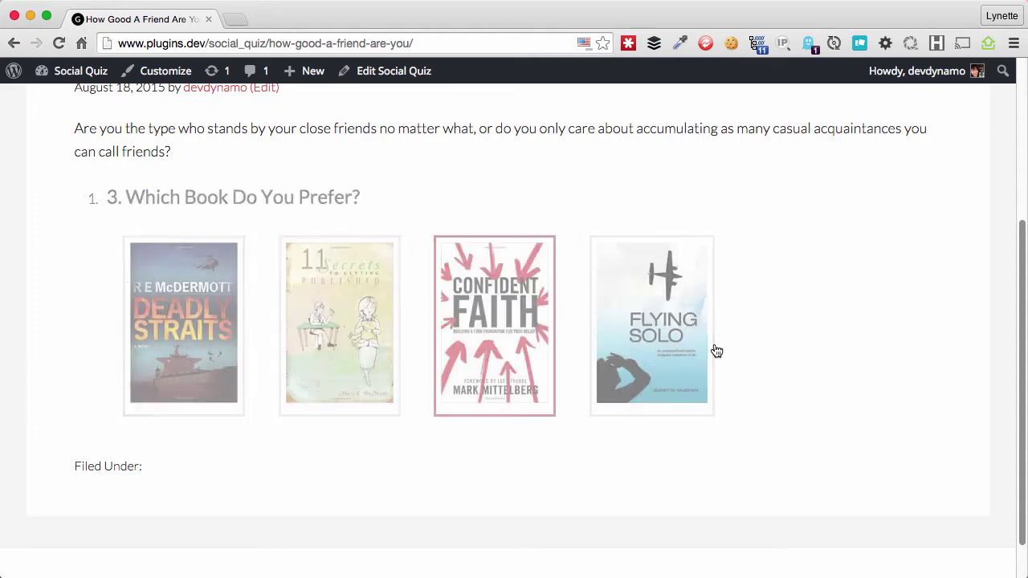
click(163, 363)
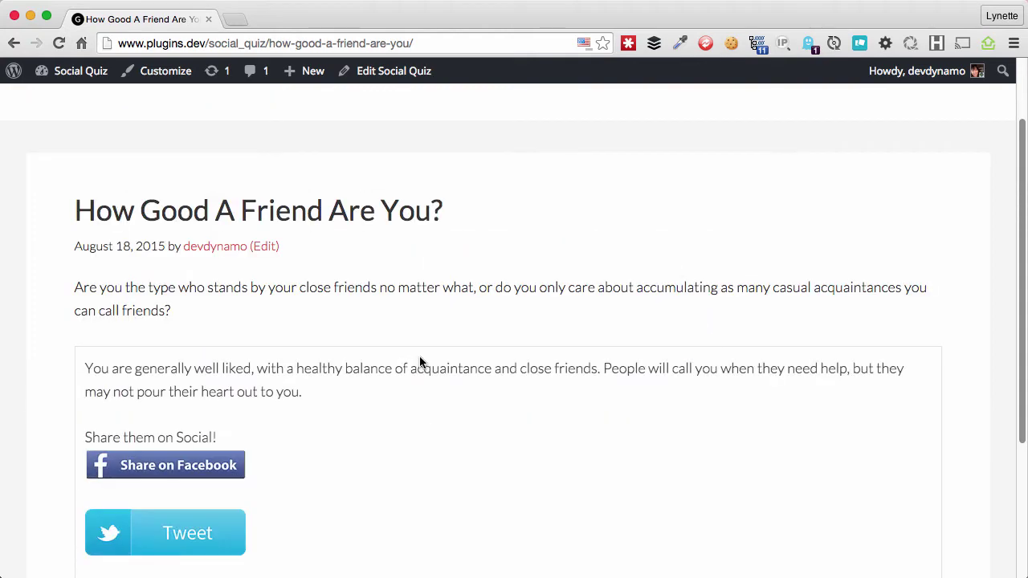
Step: Preview the Facebook share post for the quiz result and dismiss it without sharing
click(192, 473)
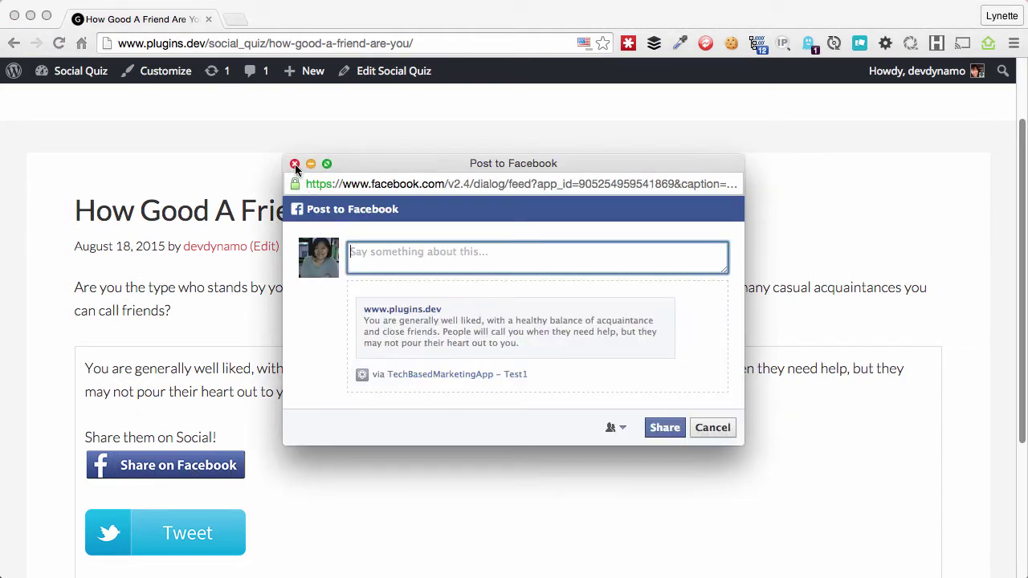
click(712, 427)
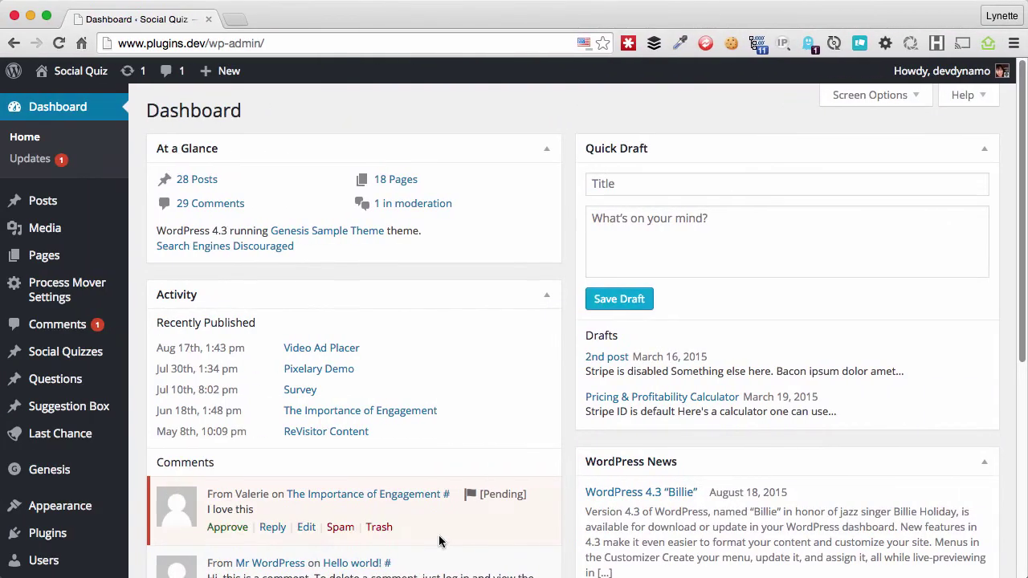
Step: Open the Social Quizzes settings page in the site's admin area
mouse_move(43, 363)
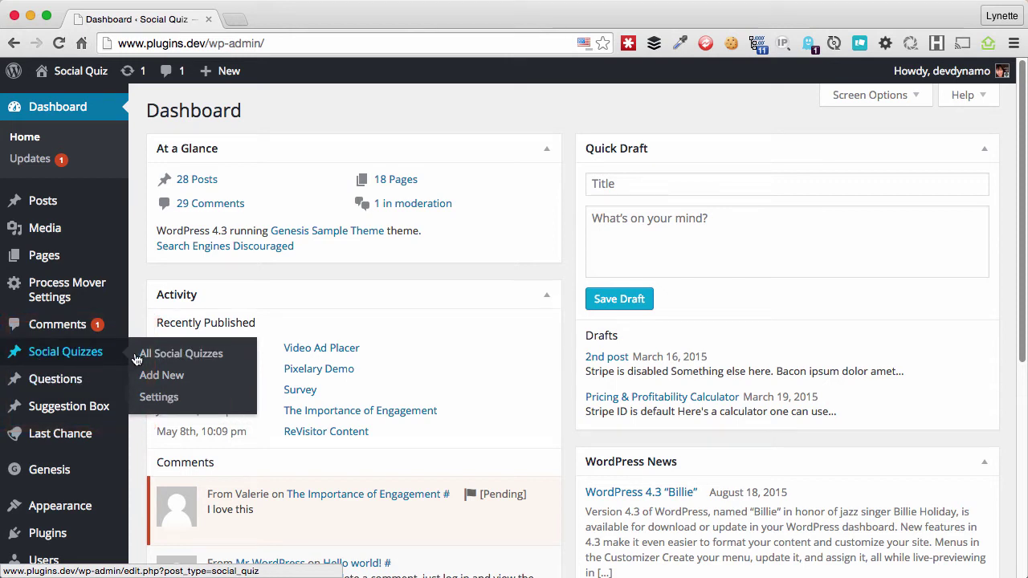
click(180, 397)
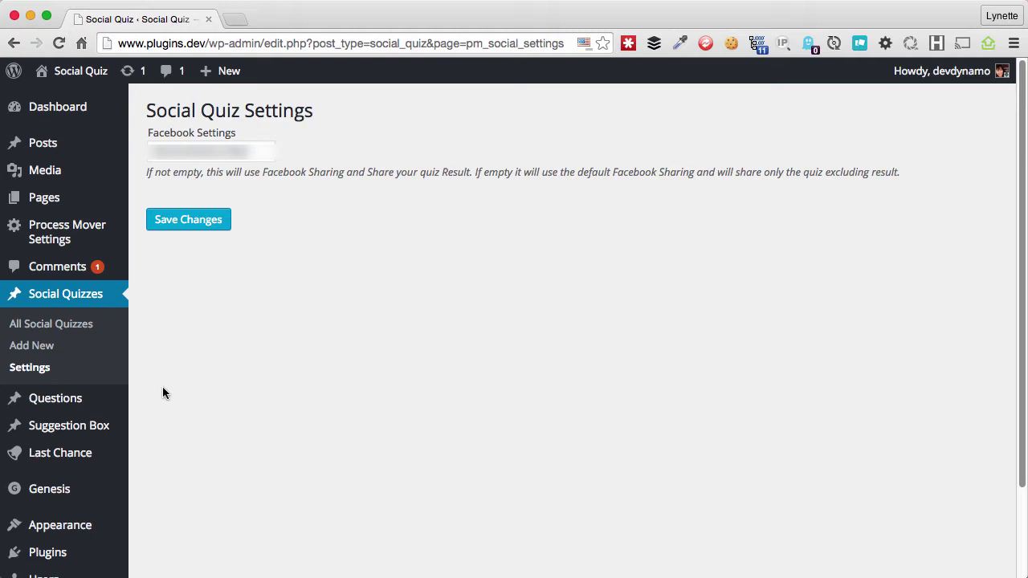
Step: Start a new question titled "You are served unfamiliar food. What do you do?" with the answer type Text
mouse_move(126, 402)
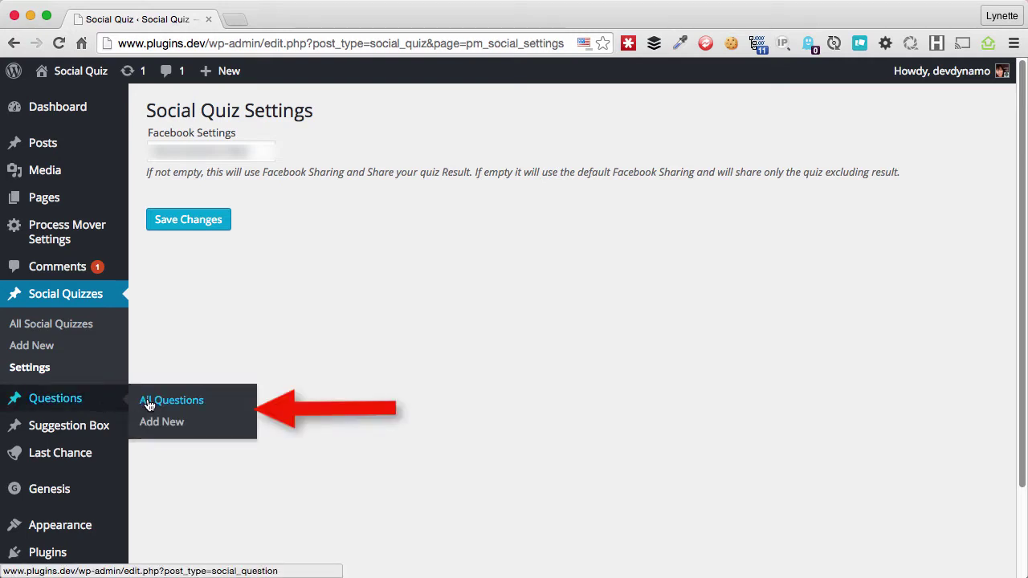
click(201, 427)
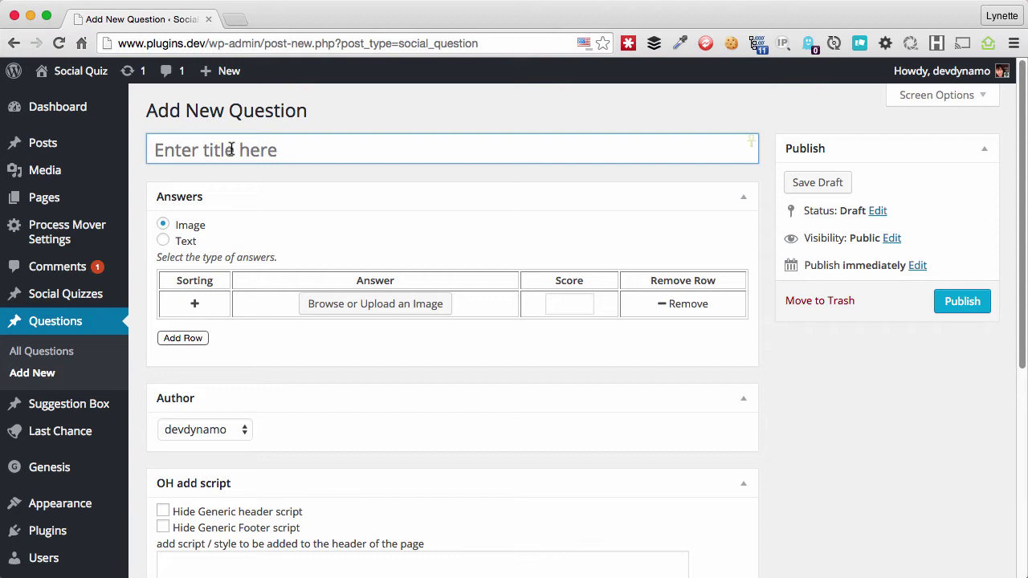
text(You are served unfamiliar food. What do you do?)
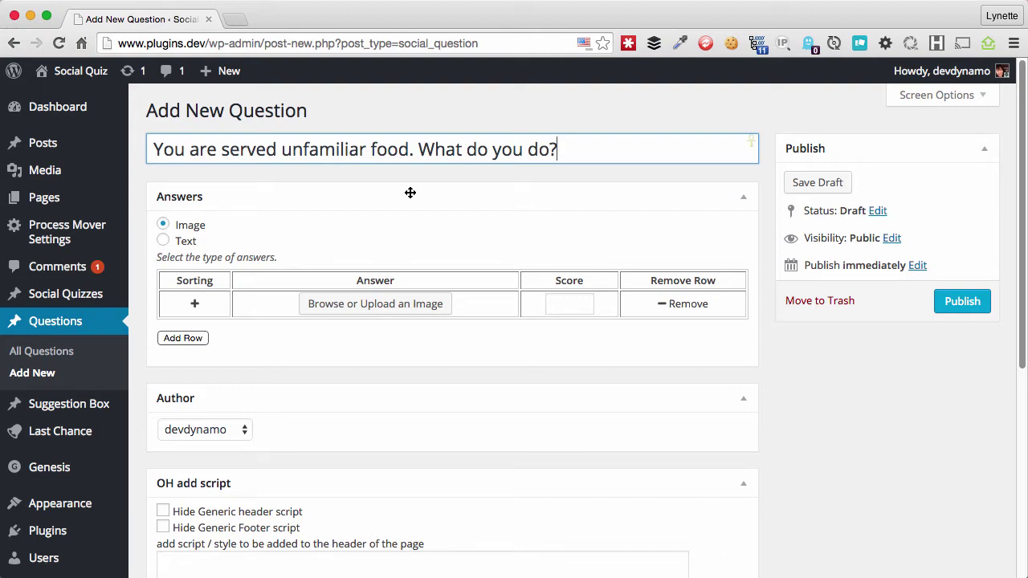
click(190, 243)
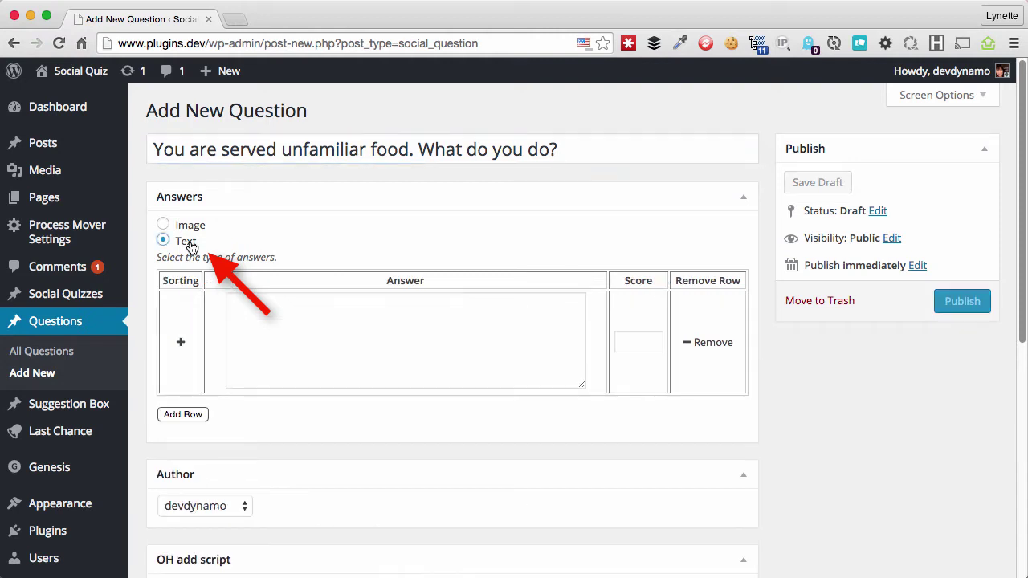
Step: Enter "Refuse Politely" as the first answer and give it a score of 1
click(375, 306)
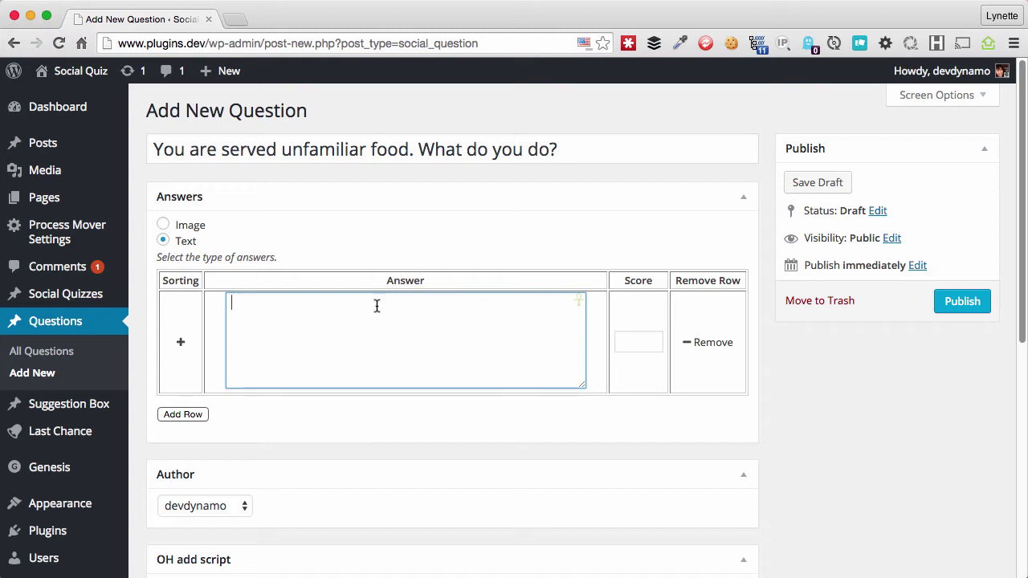
text(Refuse Politely)
click(641, 345)
text(1)
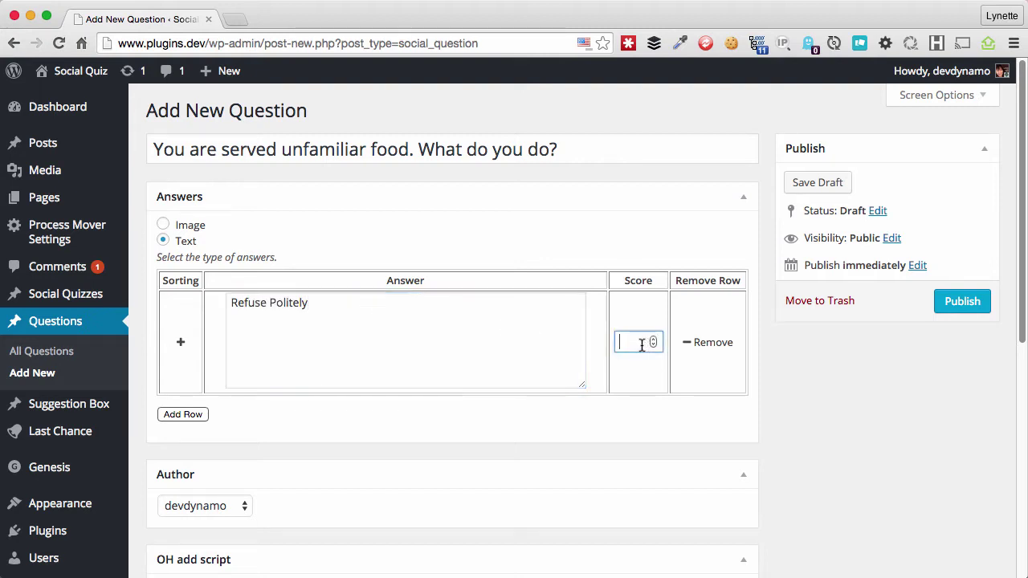
Step: Add a second answer "Eat It Up" with a score of 10 and publish the question
click(200, 416)
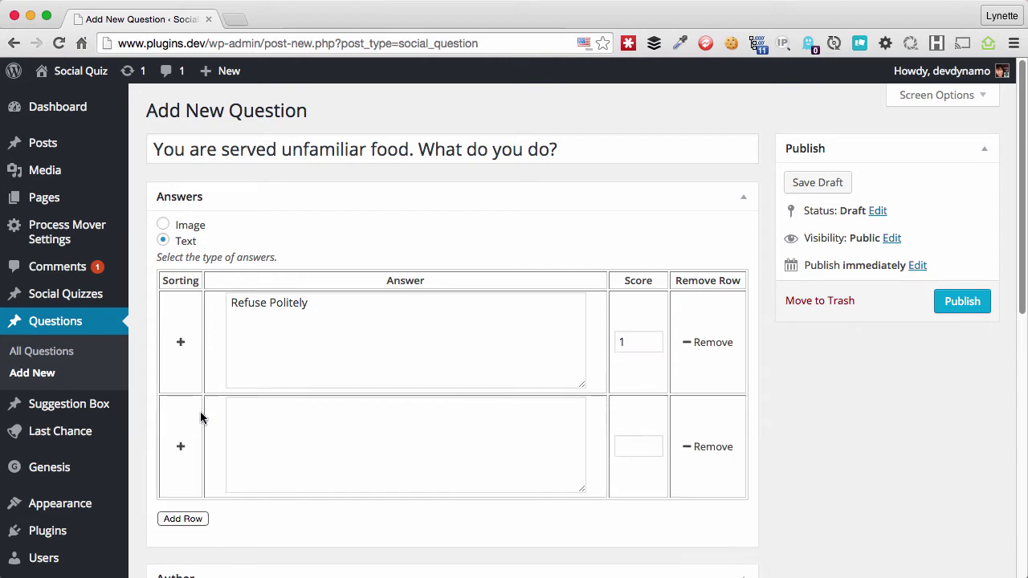
click(279, 434)
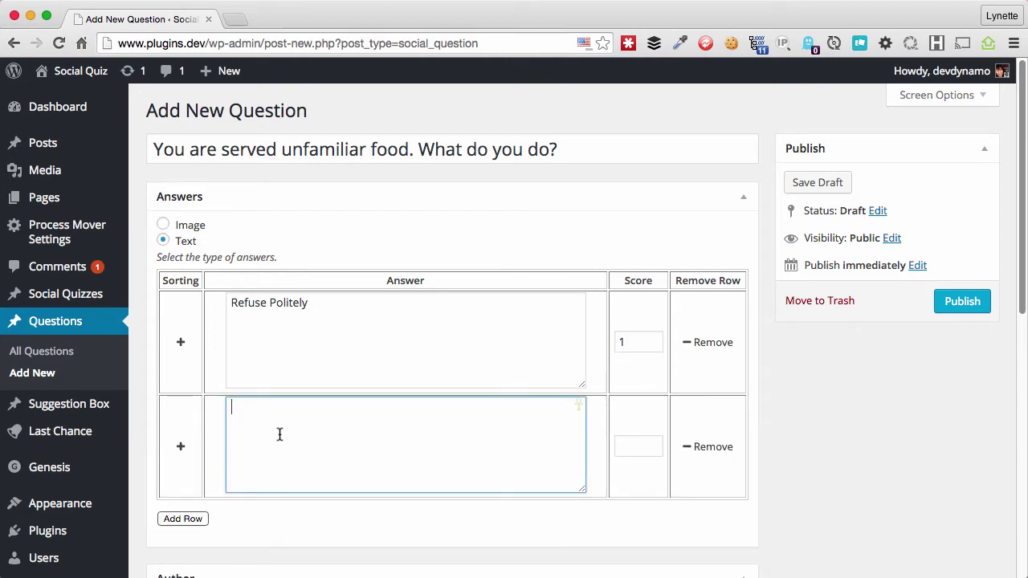
text(Eat It Up)
click(634, 444)
text(10)
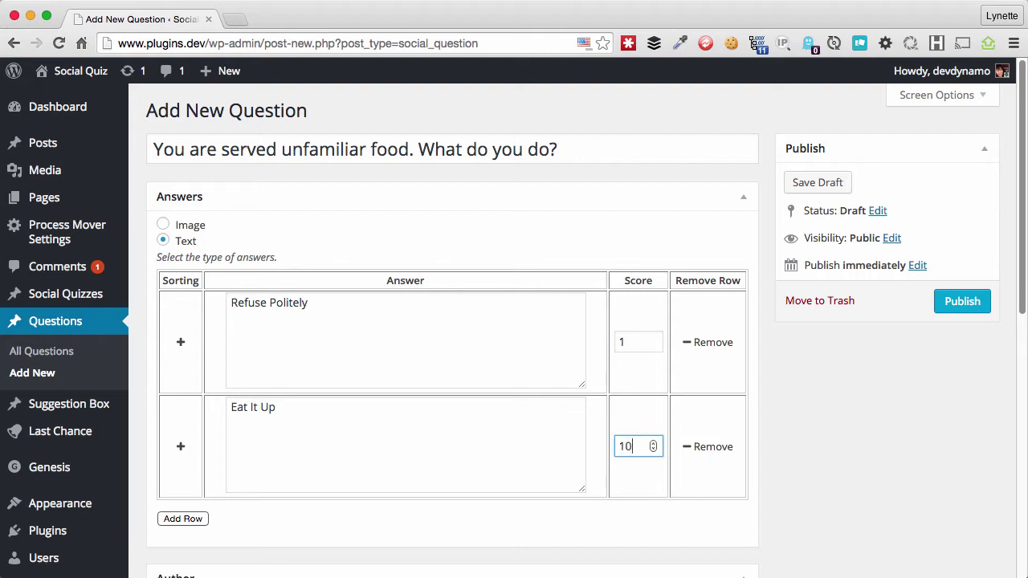
click(392, 526)
click(961, 303)
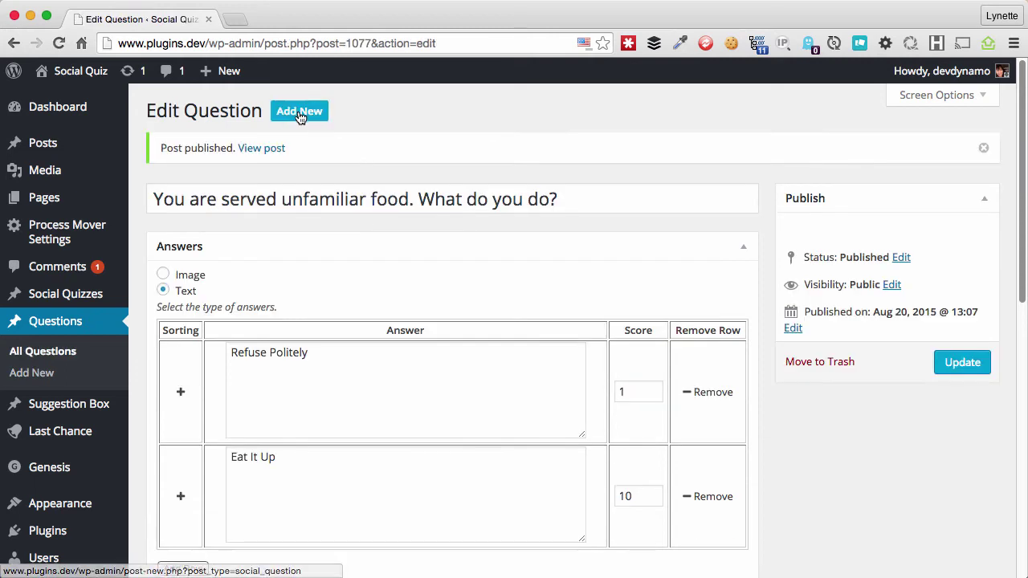
Step: Start another question, paste the title about discovering a massive zipline on vacation, and set the answer type to Text
click(299, 114)
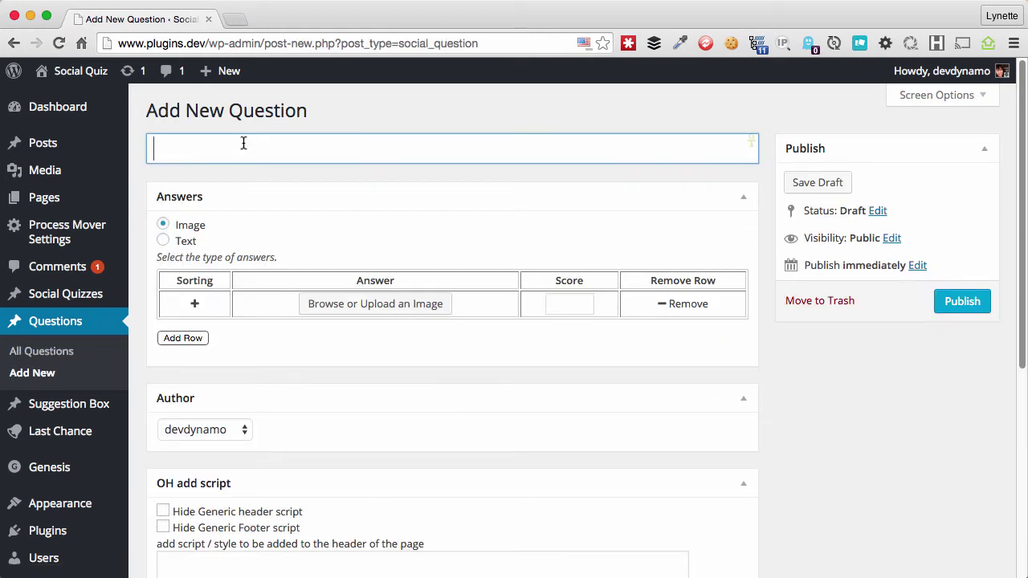
key(super+v)
click(179, 243)
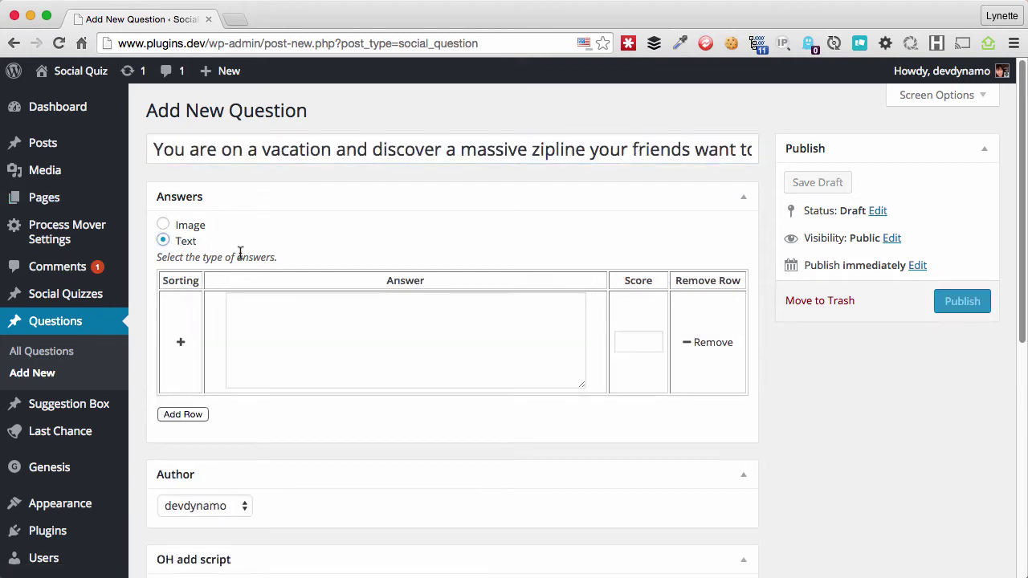
Step: Enter "Say No Way!" as the first answer of the zipline question with a score of 1
click(248, 313)
text(Say No Way!)
key(Tab)
text(1)
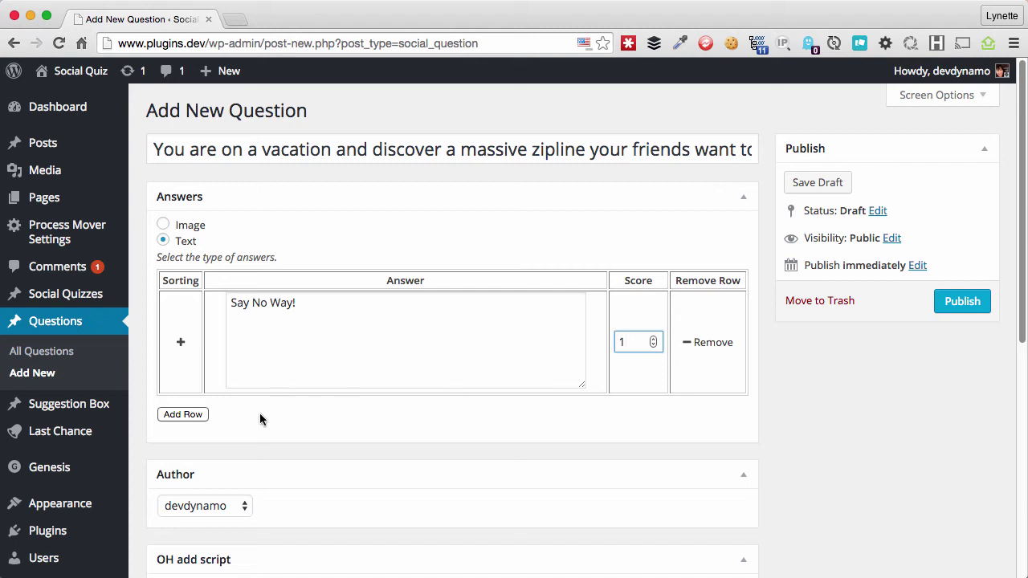
Step: Add a second answer "Lead The Pack" with a score of 10 and publish the zipline question
click(187, 414)
click(282, 439)
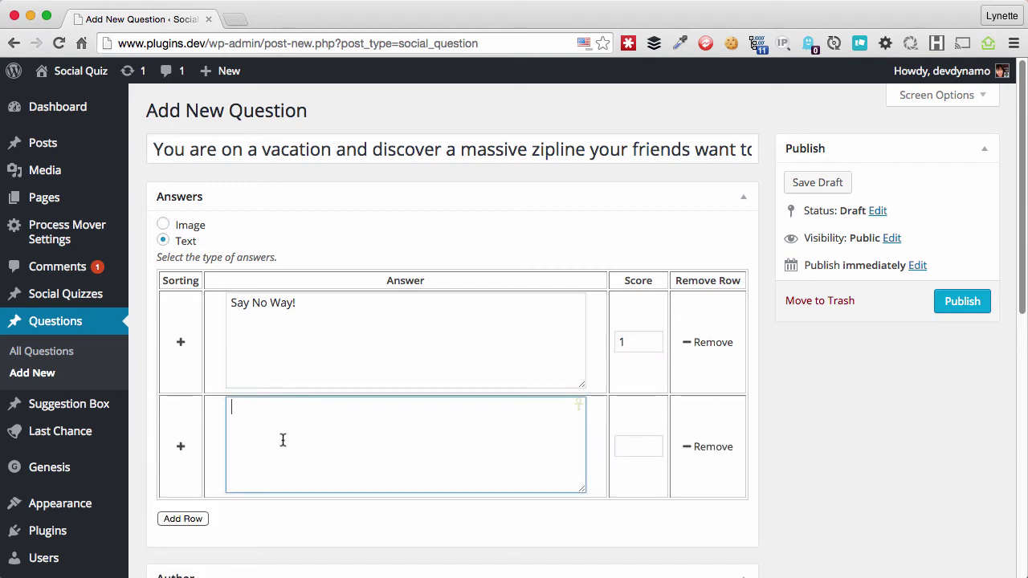
text(Lead The Pack)
click(648, 446)
text(10)
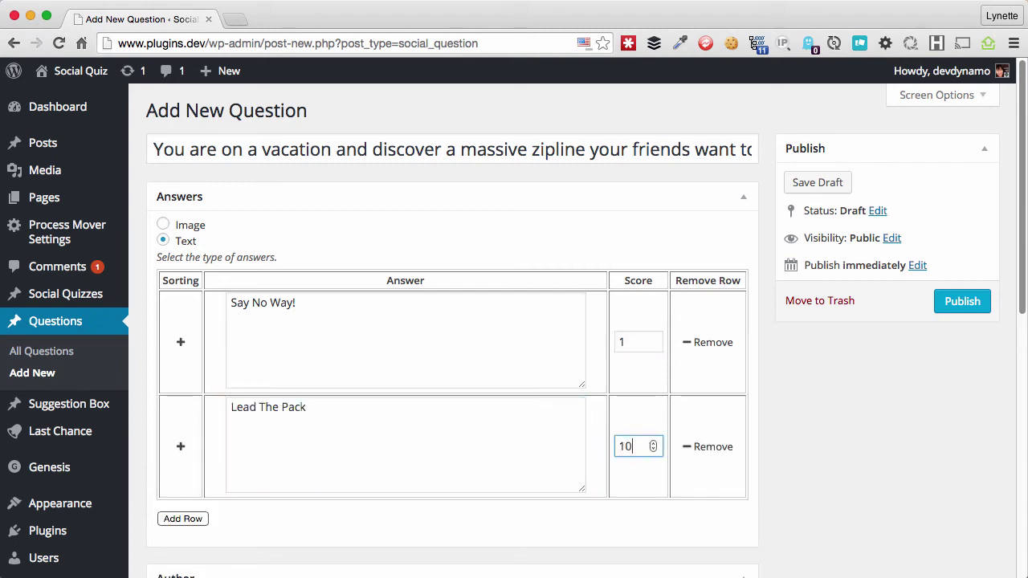
click(876, 365)
click(960, 303)
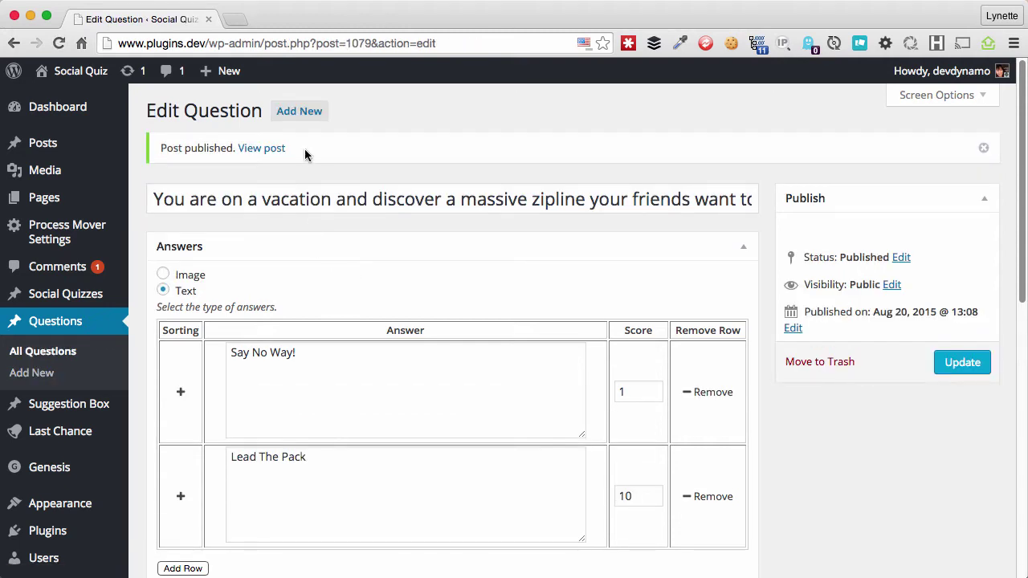
Step: Start a new question titled "Which of these look like a great vacation to you?" with the answer type Image
click(299, 112)
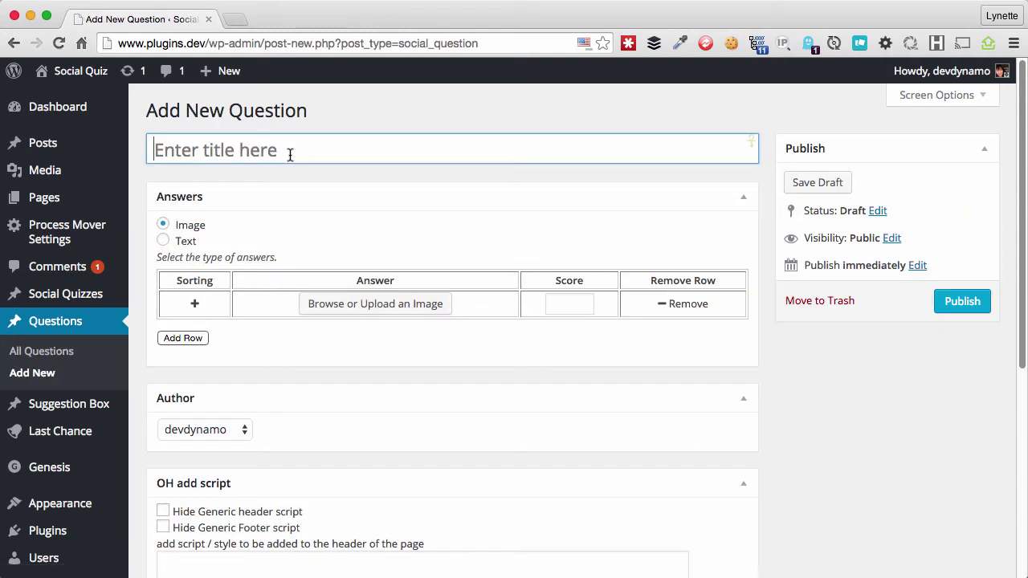
text(Which of these look like a great vacation to you?)
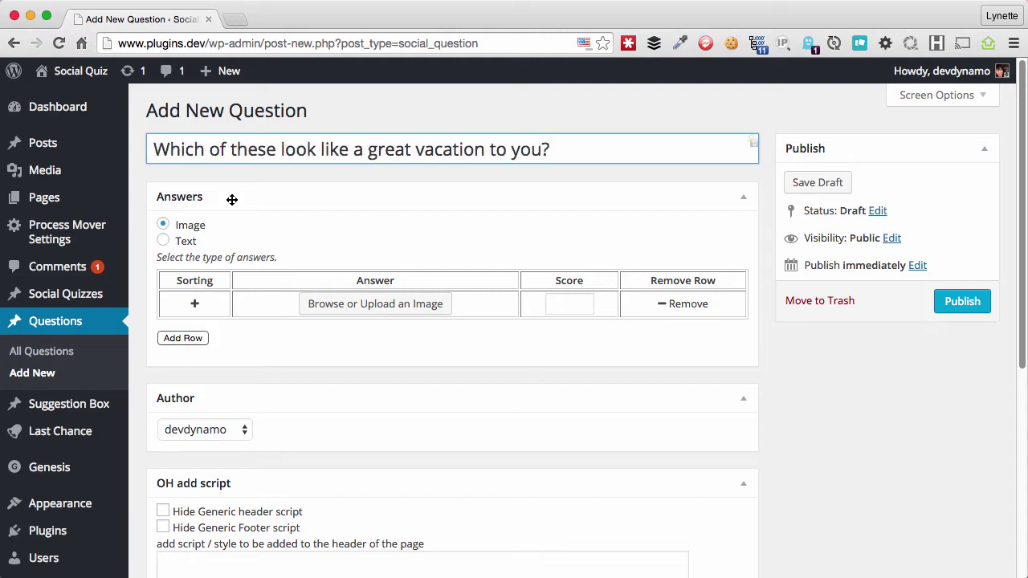
click(199, 228)
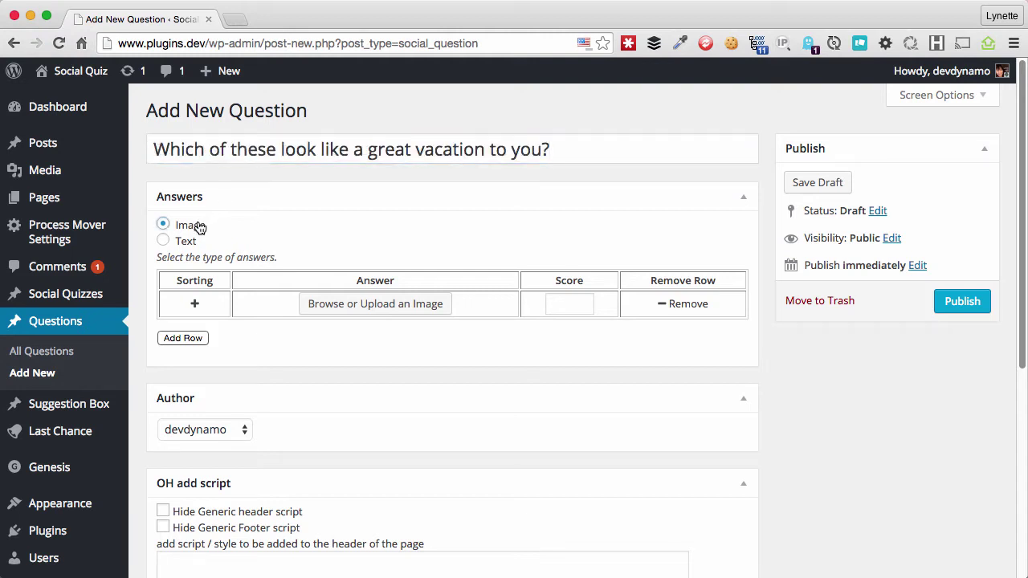
Step: Use beach.jpg from the media library as the first image answer and give it a score of 1
click(363, 303)
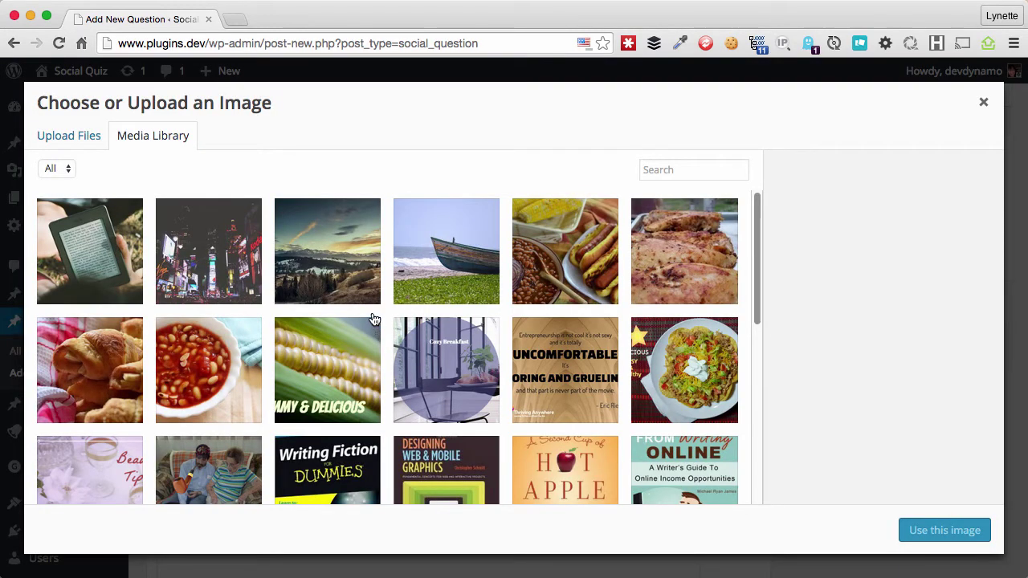
click(414, 275)
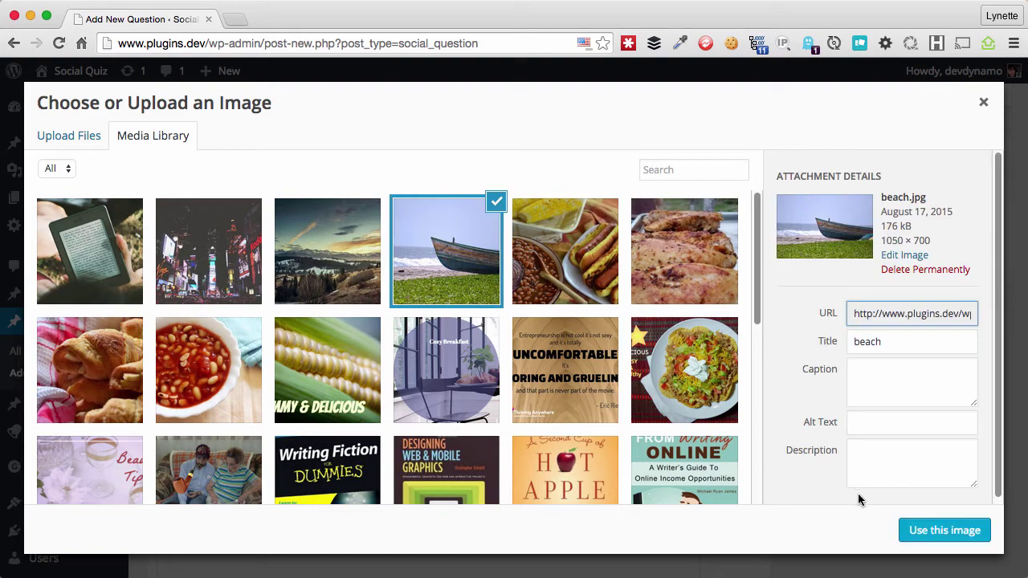
click(968, 530)
click(631, 347)
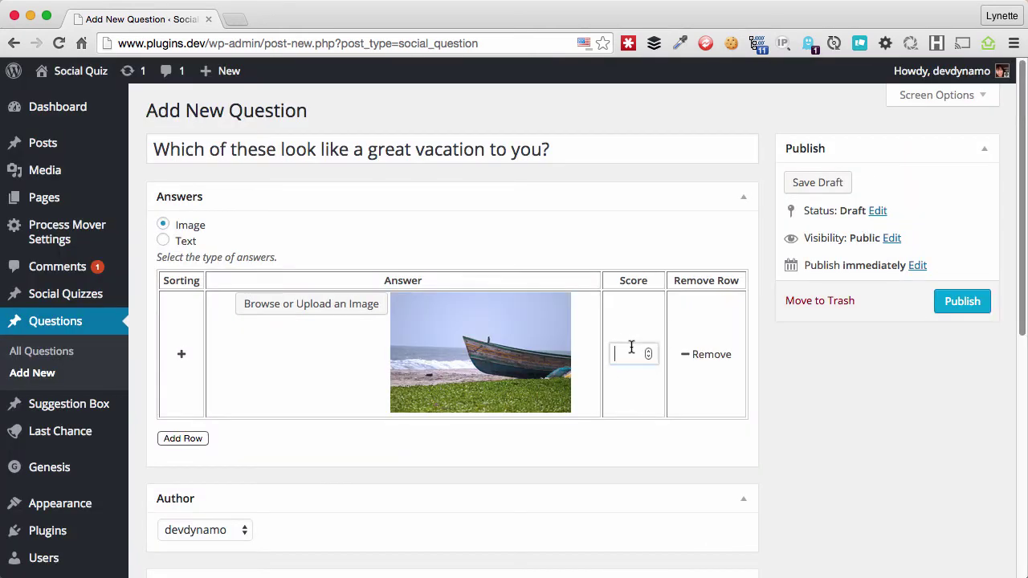
text(1)
click(172, 438)
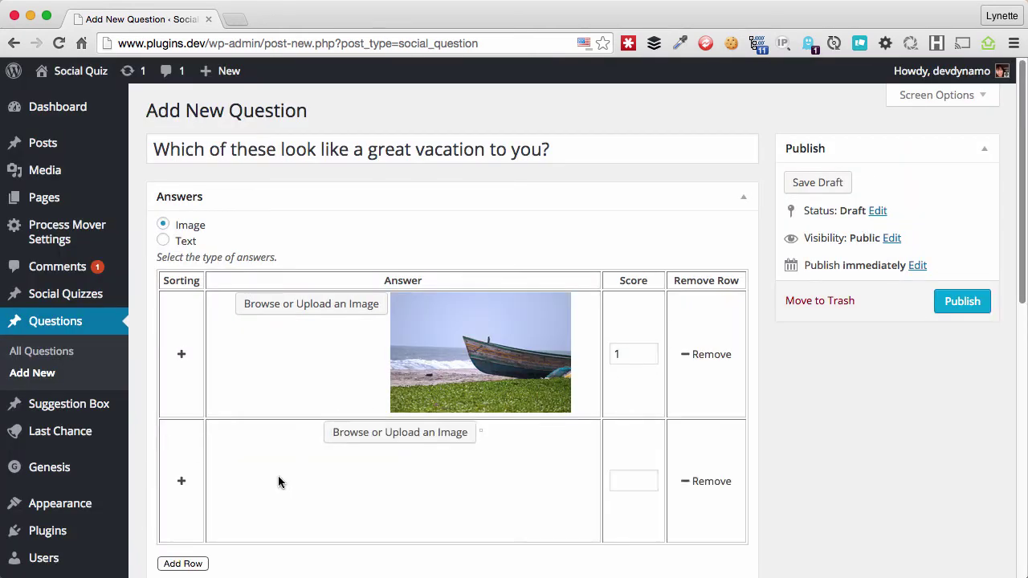
click(357, 436)
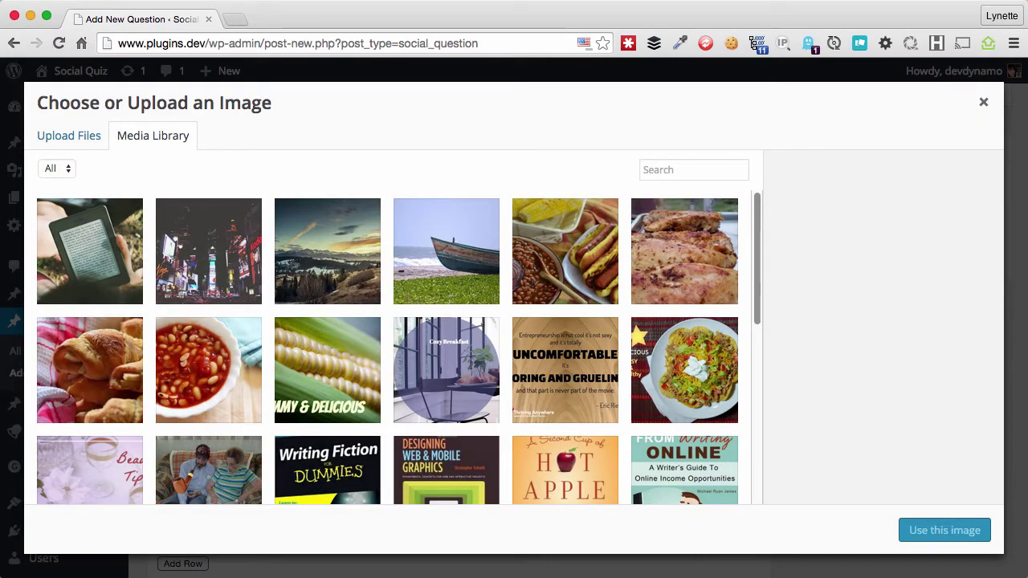
drag(908, 441, 718, 467)
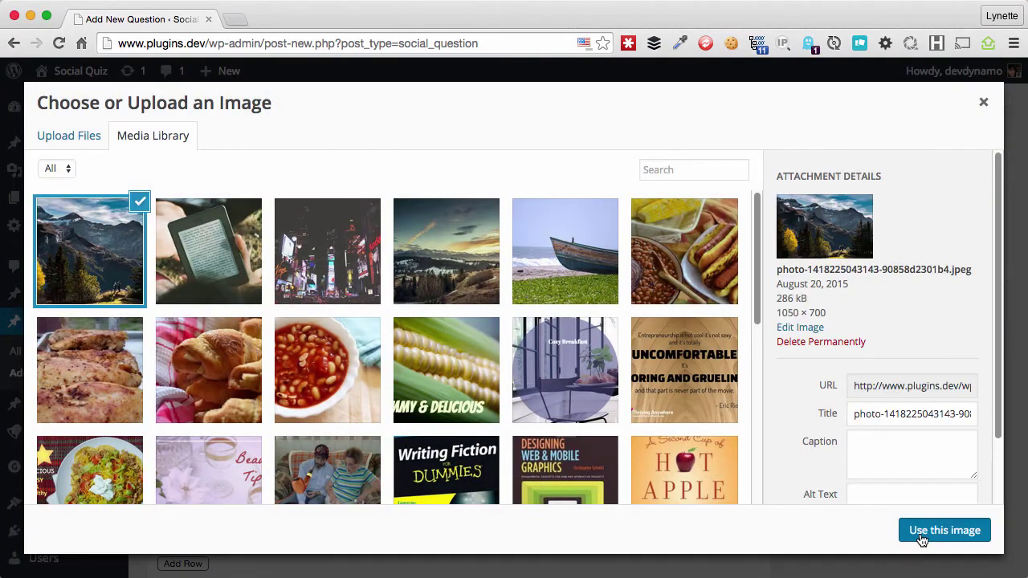
click(944, 530)
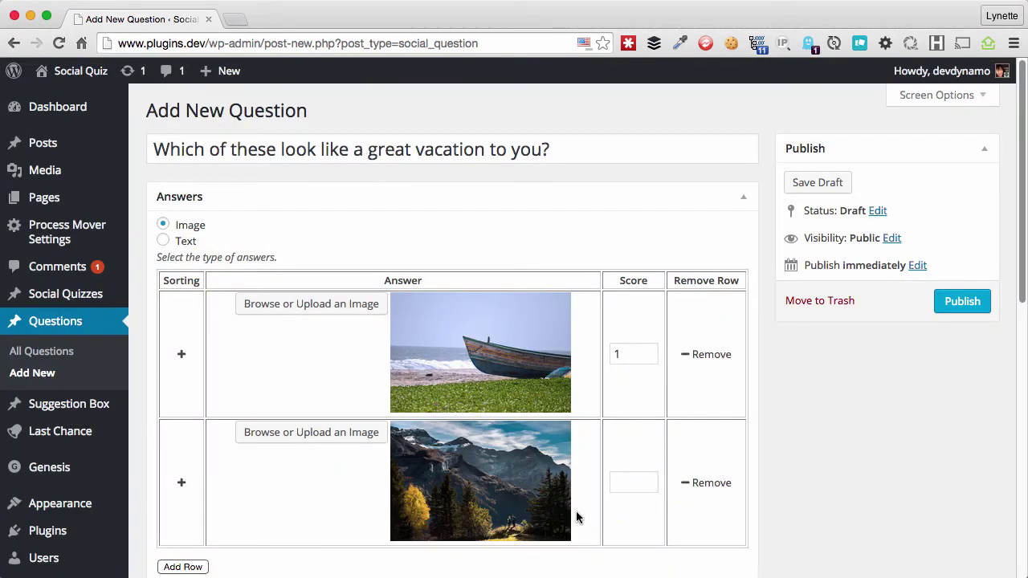
click(612, 482)
text(10)
click(959, 303)
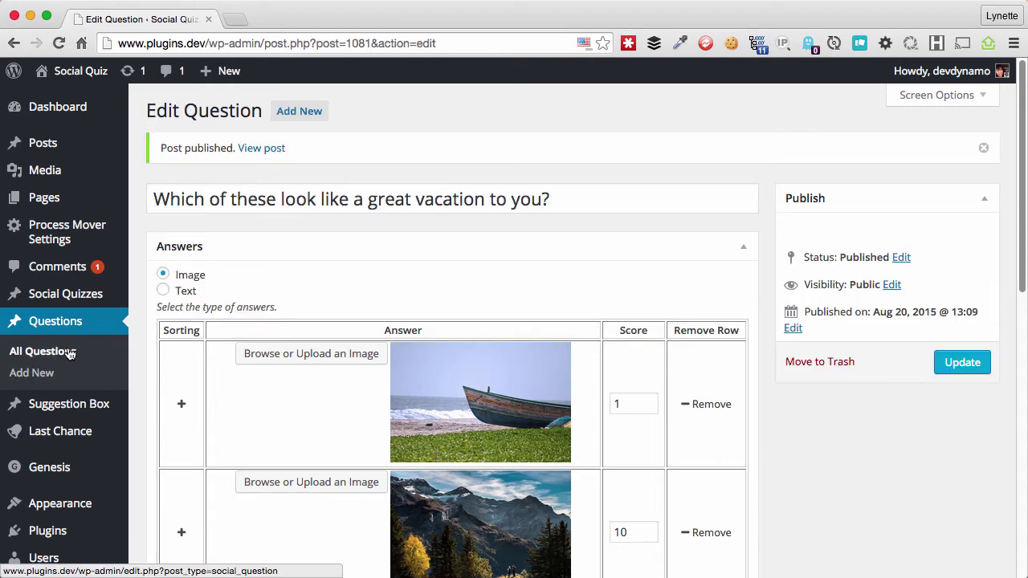
Step: View the list of all questions, and start a new social quiz titled "How Adventurous Are You?"
click(71, 353)
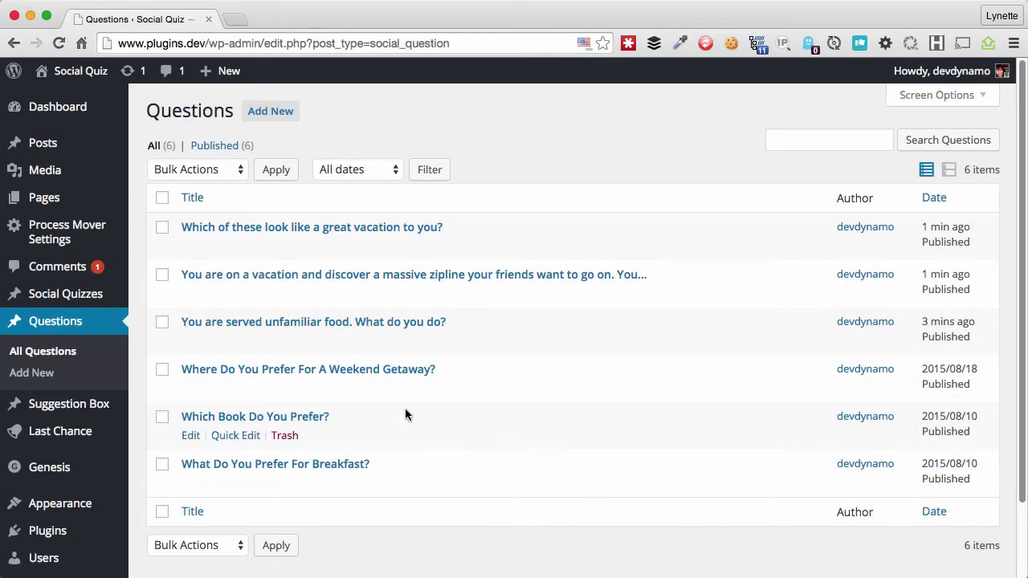
mouse_move(117, 304)
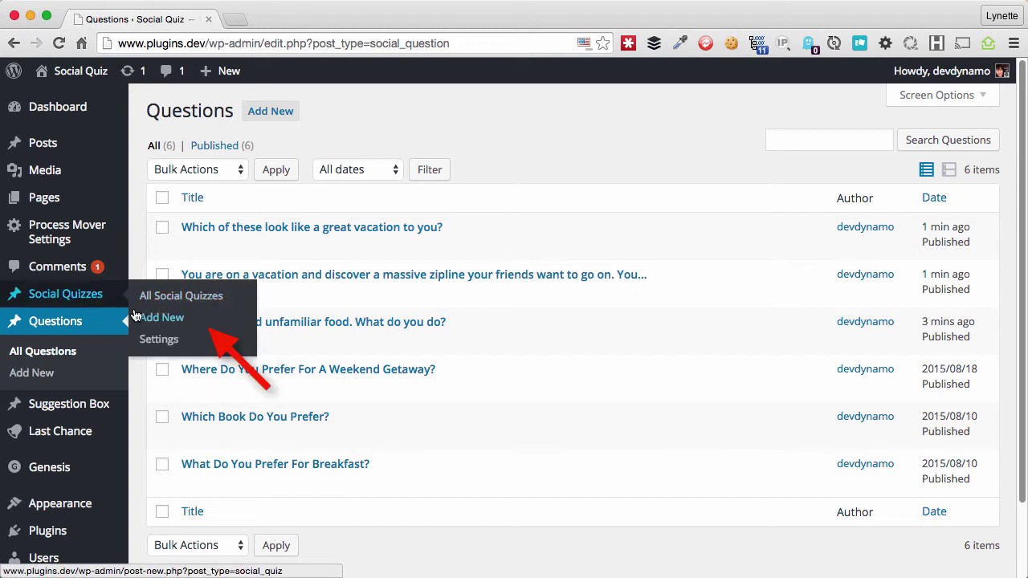
click(151, 319)
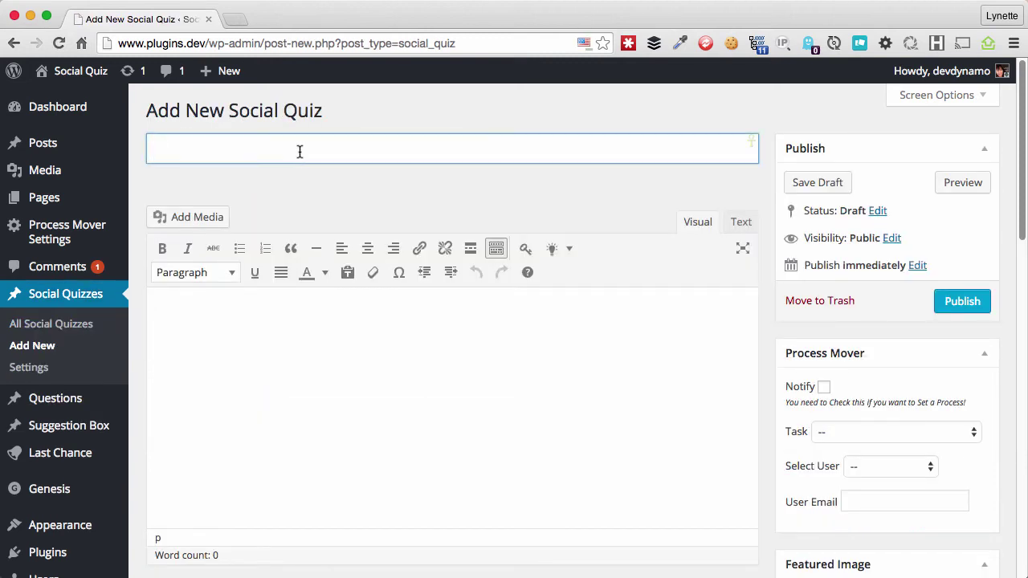
text(How Advent)
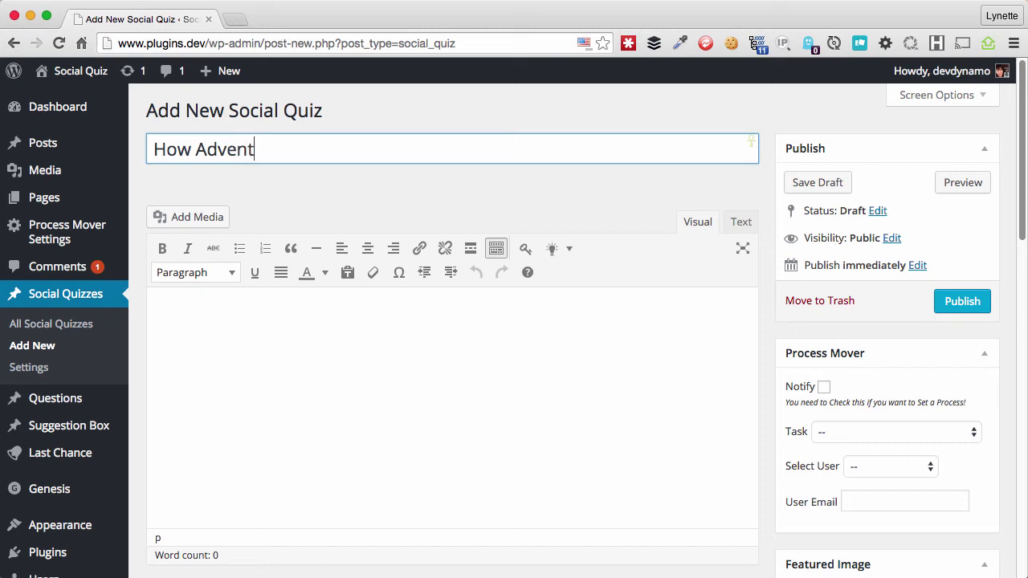
text(urous Are You?)
Step: Write the quiz introduction, beginning "Are you the first to go off the beaten path?" and ending "Find out with this quiz."
click(269, 327)
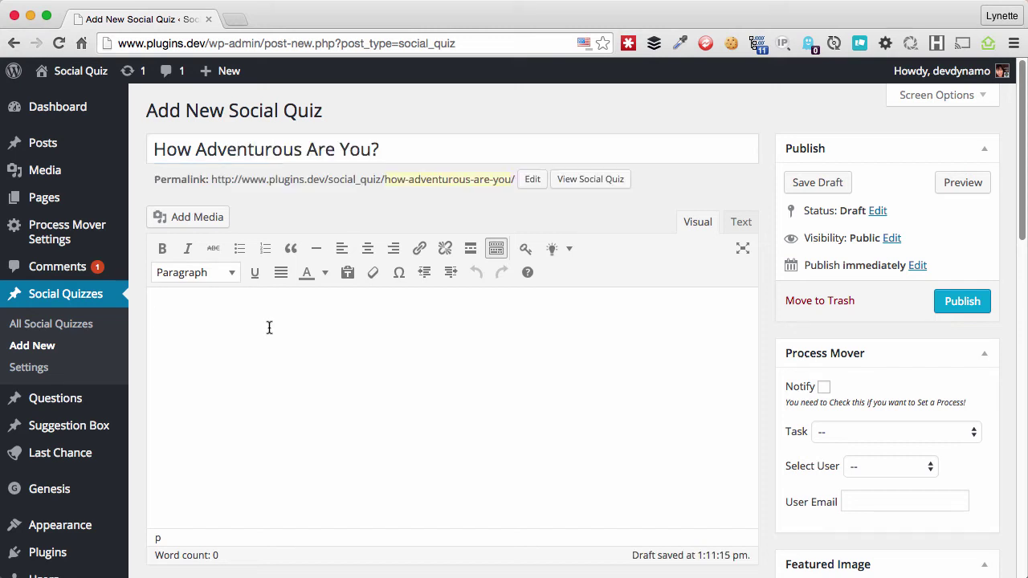
text(Are you the first to go off the beaten path? Or do you prefer not to risk it, staying to your known surroundings? Find out with this quiz.)
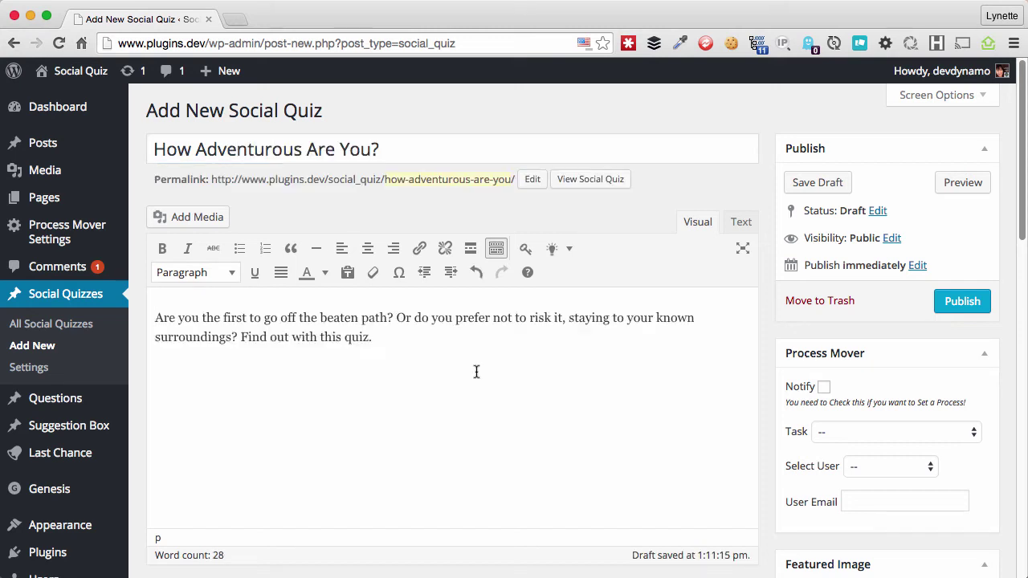
Step: Copy the introduction text into the Quiz Short Description and enlarge that text box to fit it
scroll(497, 365, down, 5)
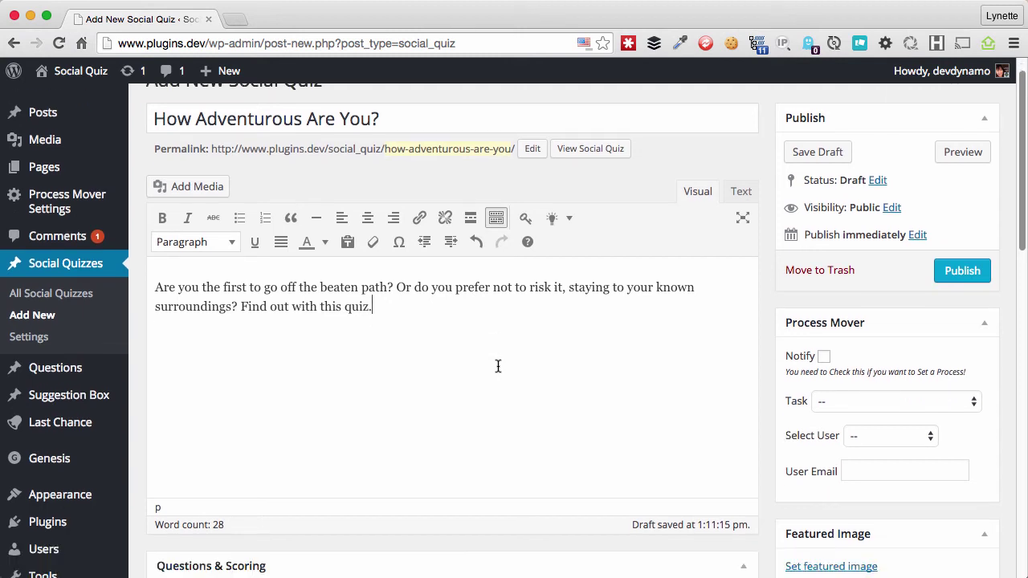
scroll(497, 371, down, 1)
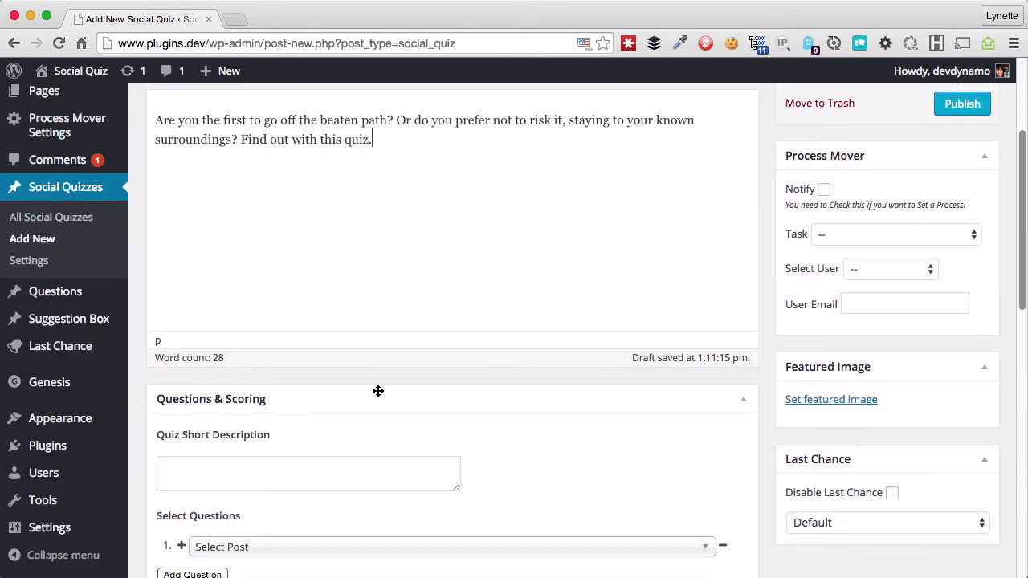
click(289, 472)
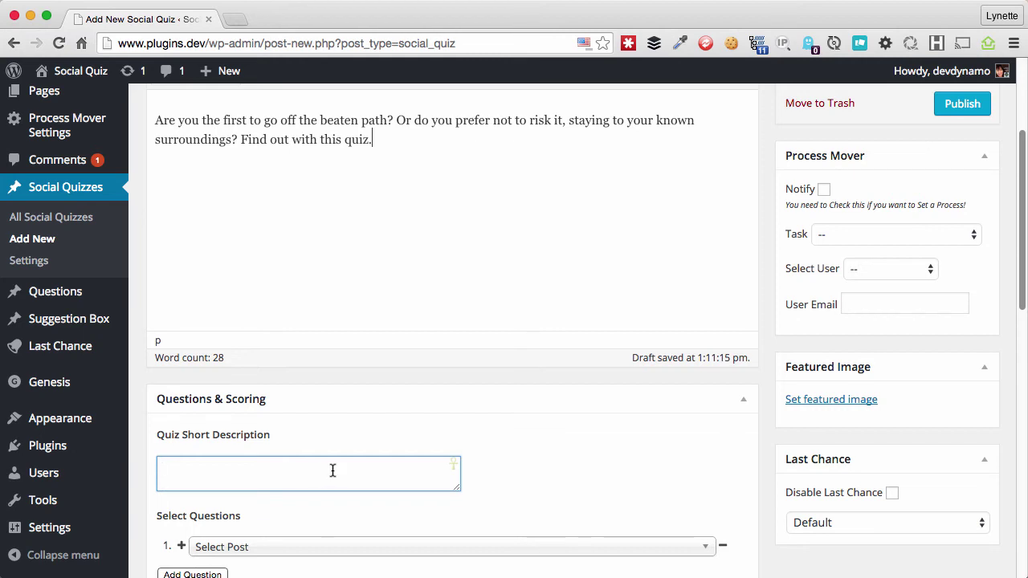
click(361, 232)
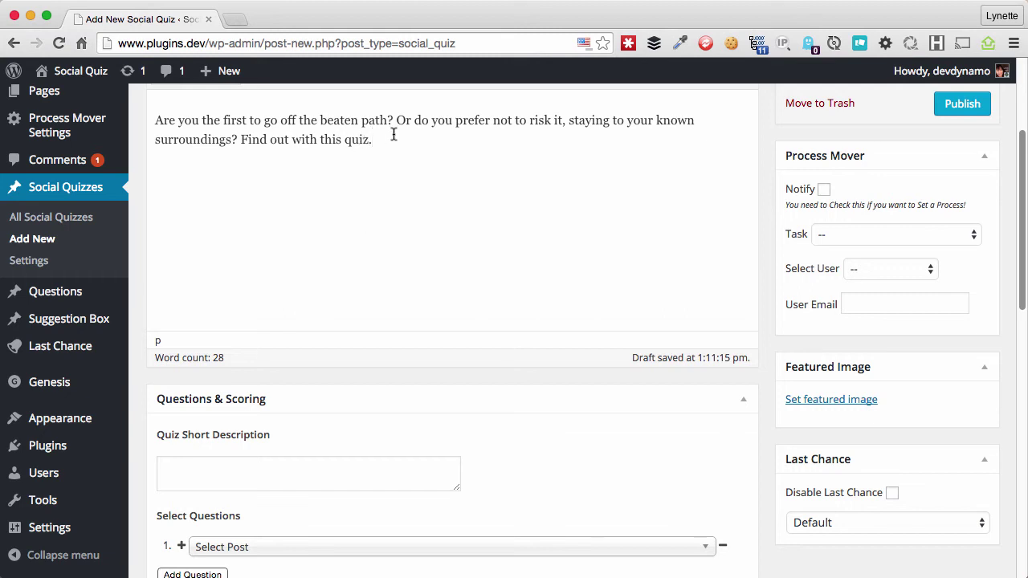
drag(394, 133, 182, 107)
key(super+c)
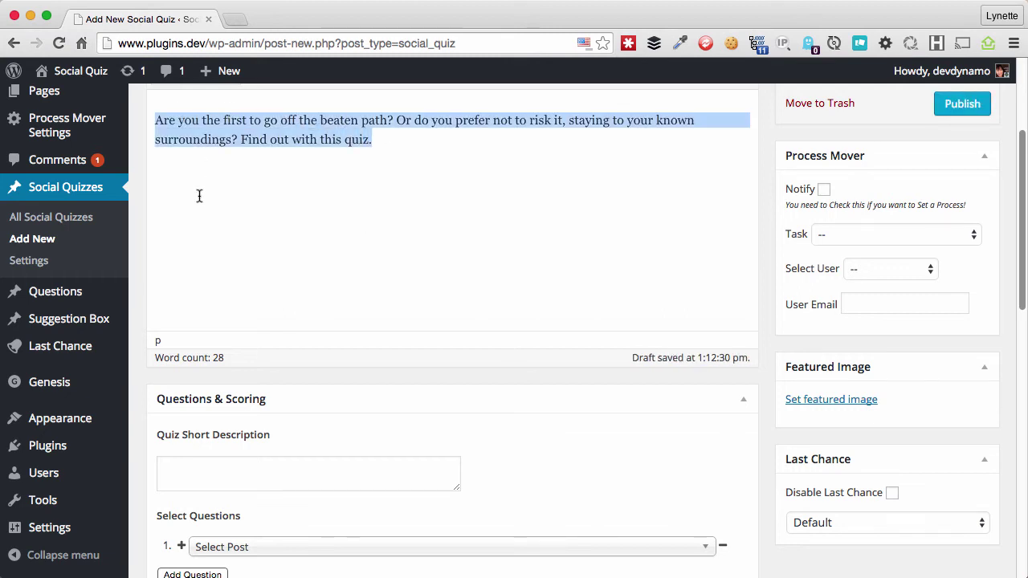
click(434, 481)
key(super+v)
drag(458, 486, 458, 510)
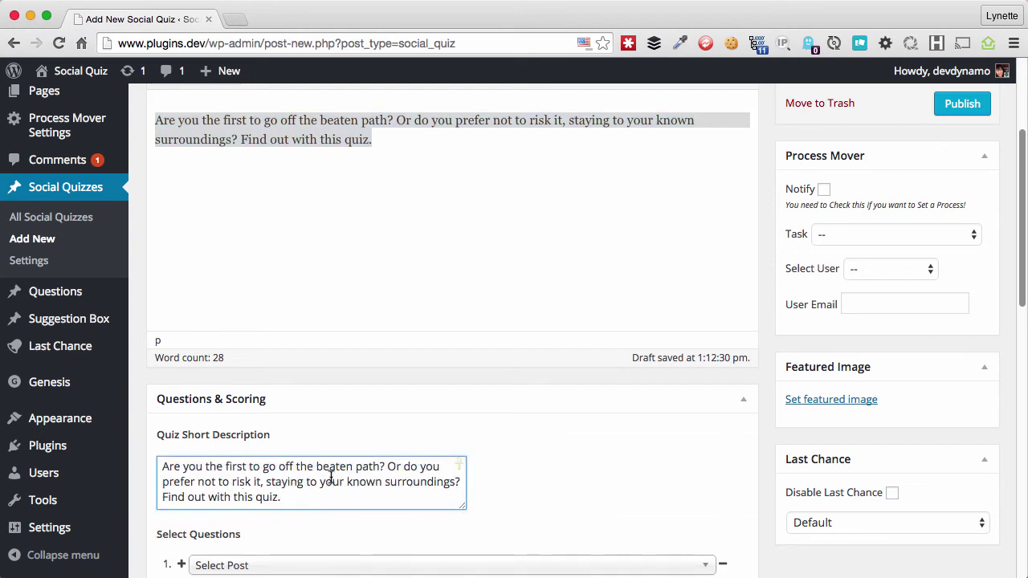
click(562, 477)
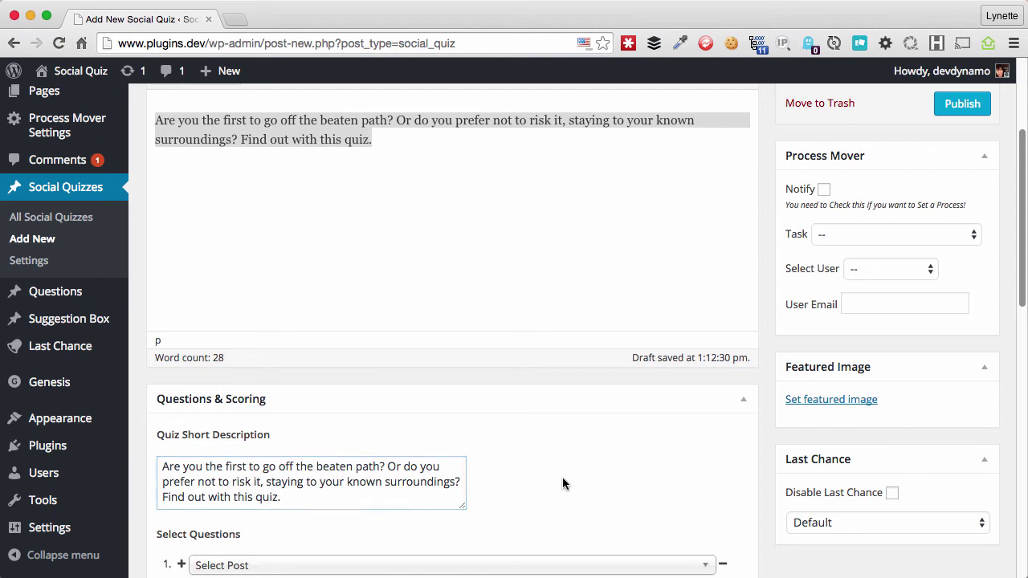
Step: Select the quiz questions in order: "You are served unfamiliar food. What do you do?", the zipline question and the great vacation question
scroll(567, 446, down, 5)
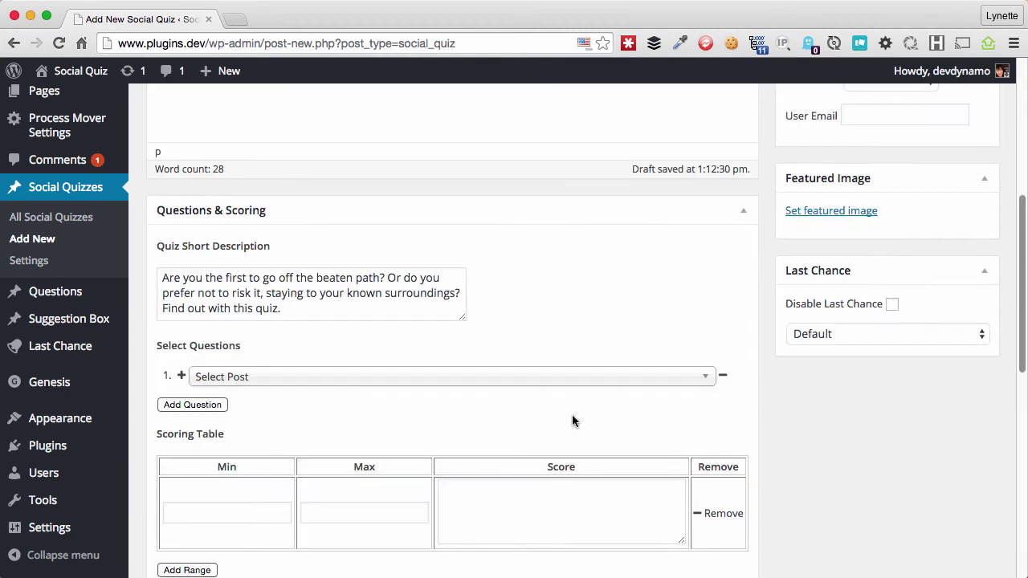
click(588, 377)
click(395, 450)
click(192, 405)
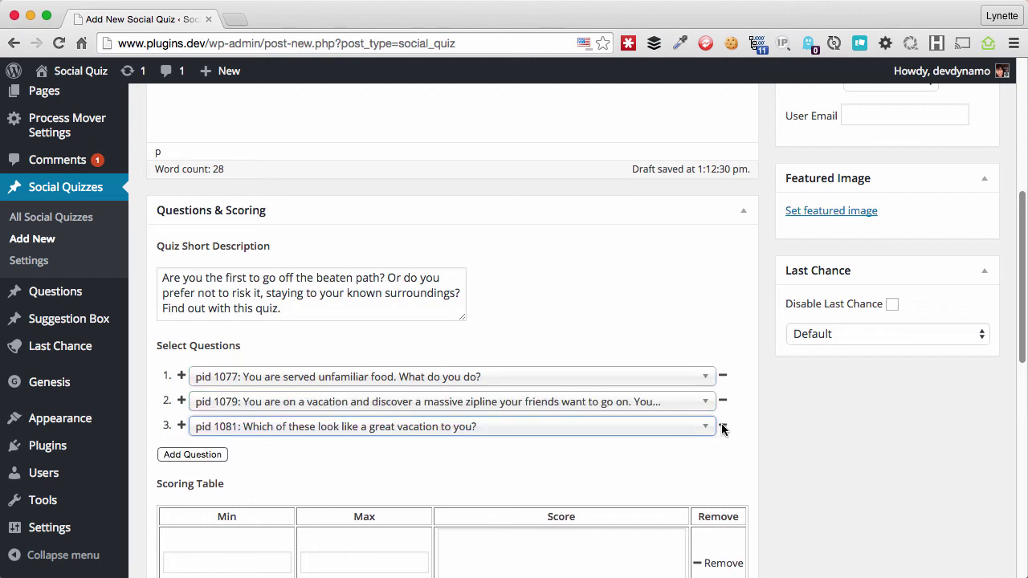
Step: Remove the great vacation question and add it back as the third one, and try moving the first question in the order
click(723, 426)
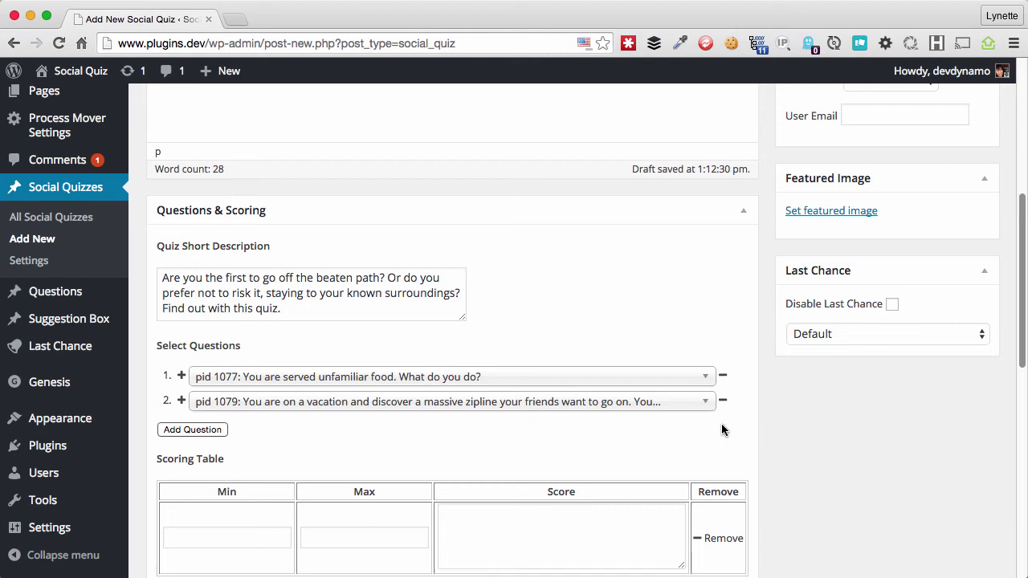
click(184, 431)
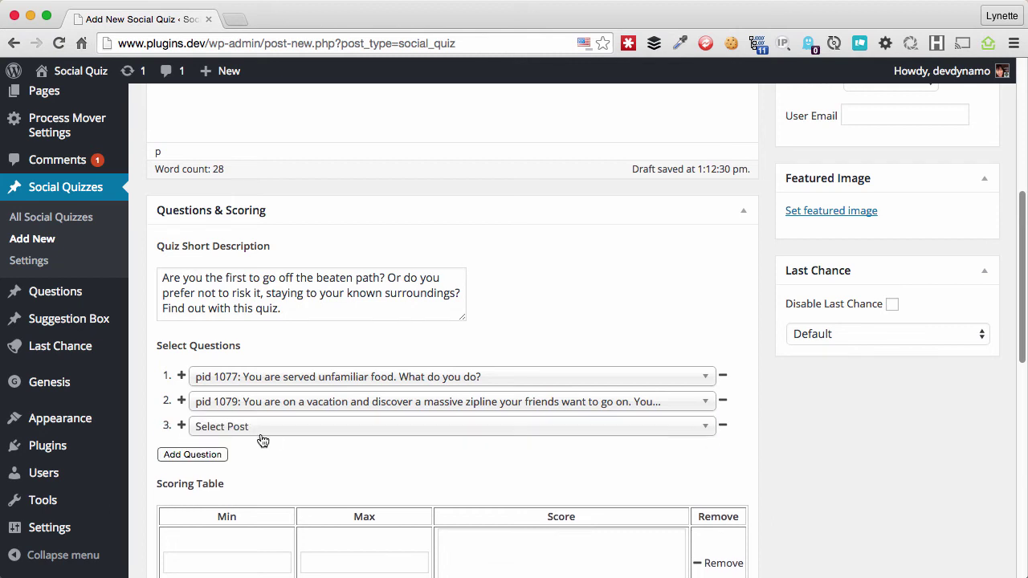
click(263, 431)
click(337, 571)
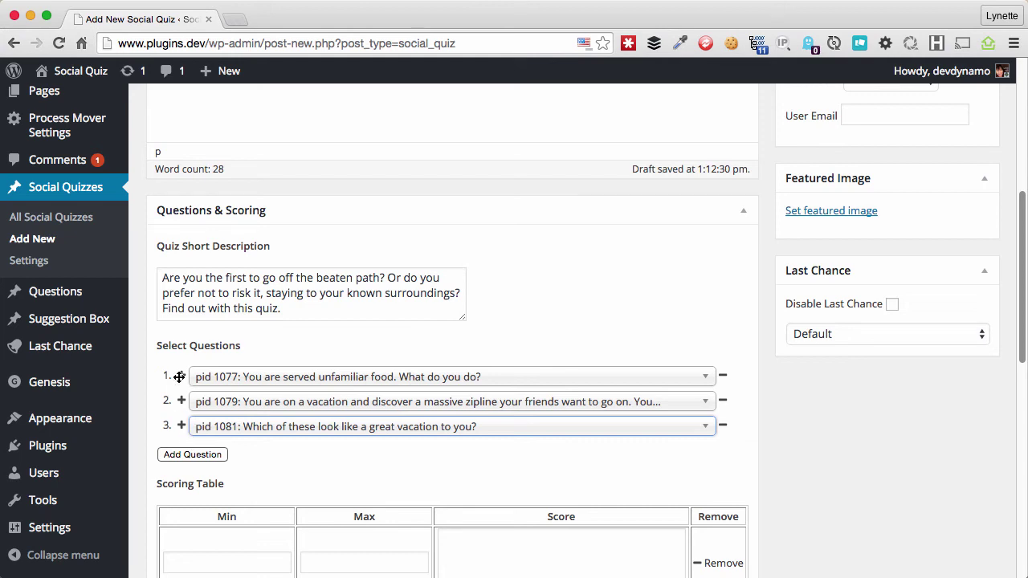
mouse_move(179, 377)
mouse_down()
mouse_move(176, 403)
mouse_move(176, 394)
mouse_up()
scroll(321, 409, up, 1)
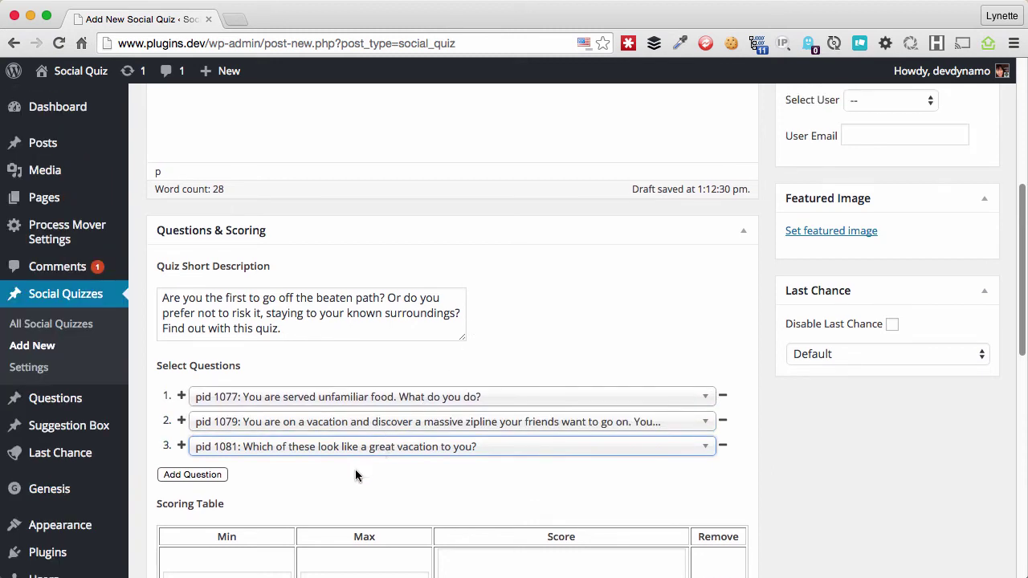
Step: Fill in the first scoring range from 0 to 10 with the result text "You are not adventurous at all."
scroll(355, 469, down, 3)
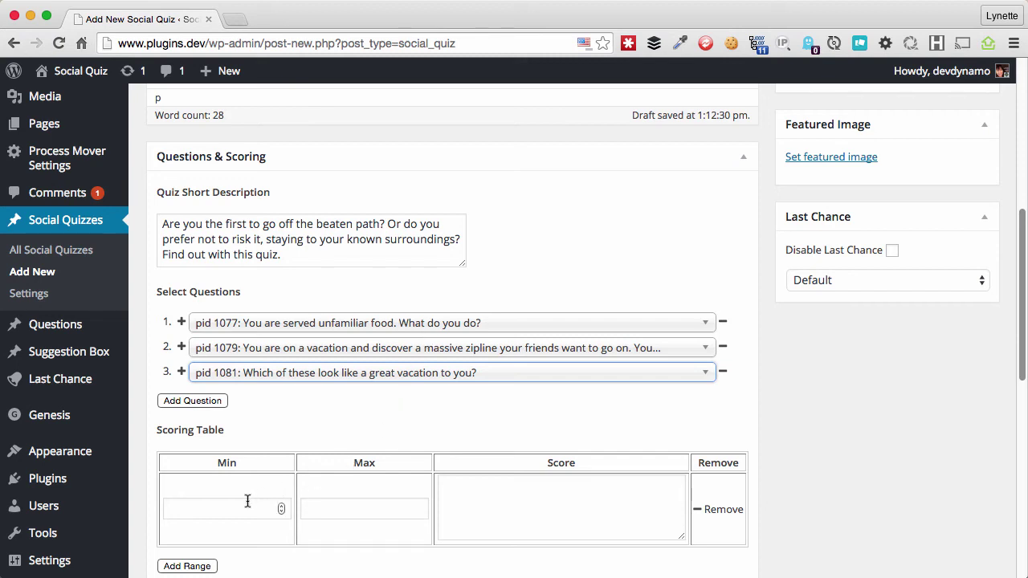
click(276, 507)
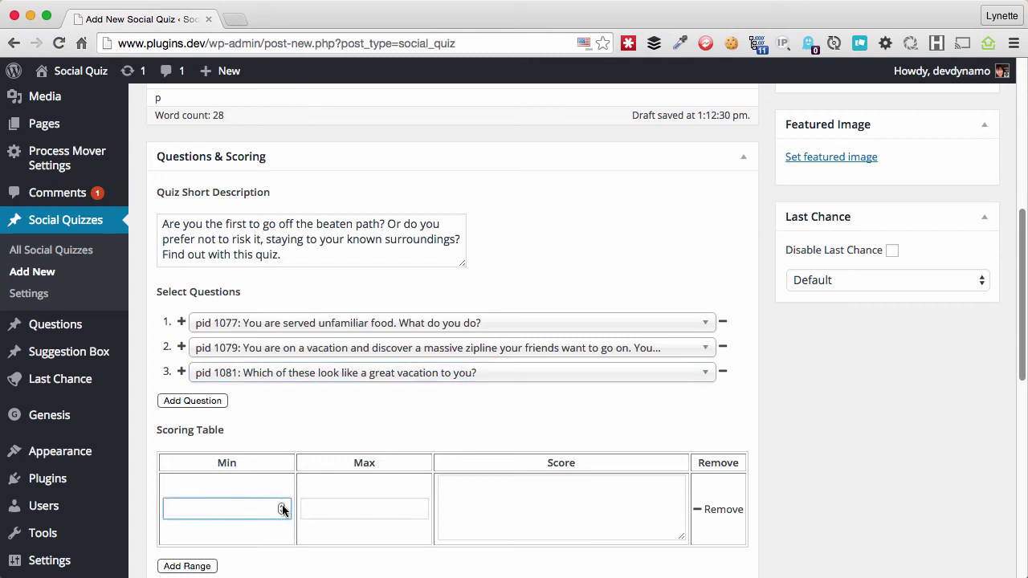
text(0)
key(Tab)
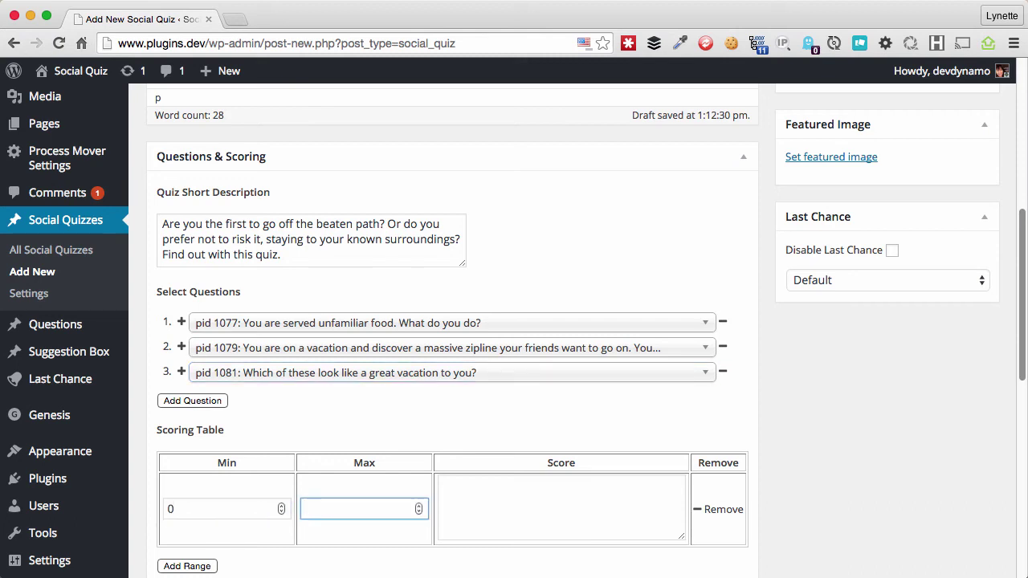
text(10)
click(514, 498)
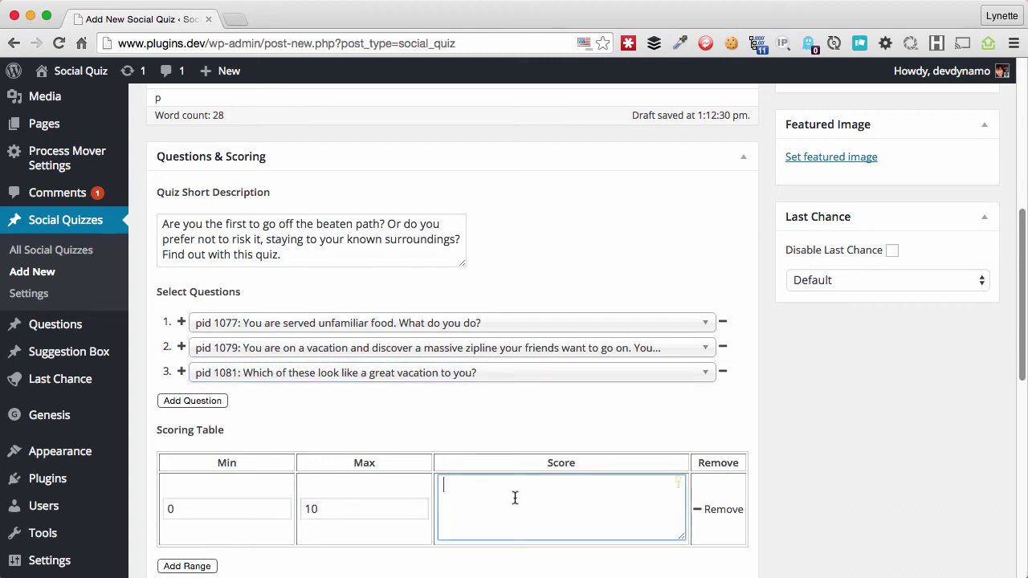
text(You are not adventurous at all.)
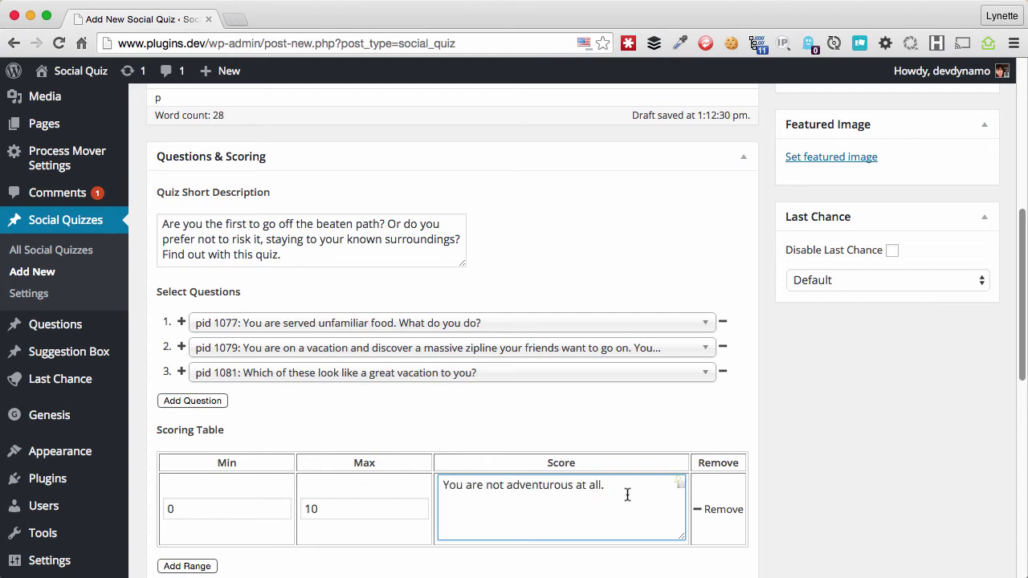
Step: Add a scoring range 11 to 20 reading "You can be adventurous, it all depends what it is, who you are with and your mood."
scroll(852, 432, down, 3)
click(200, 485)
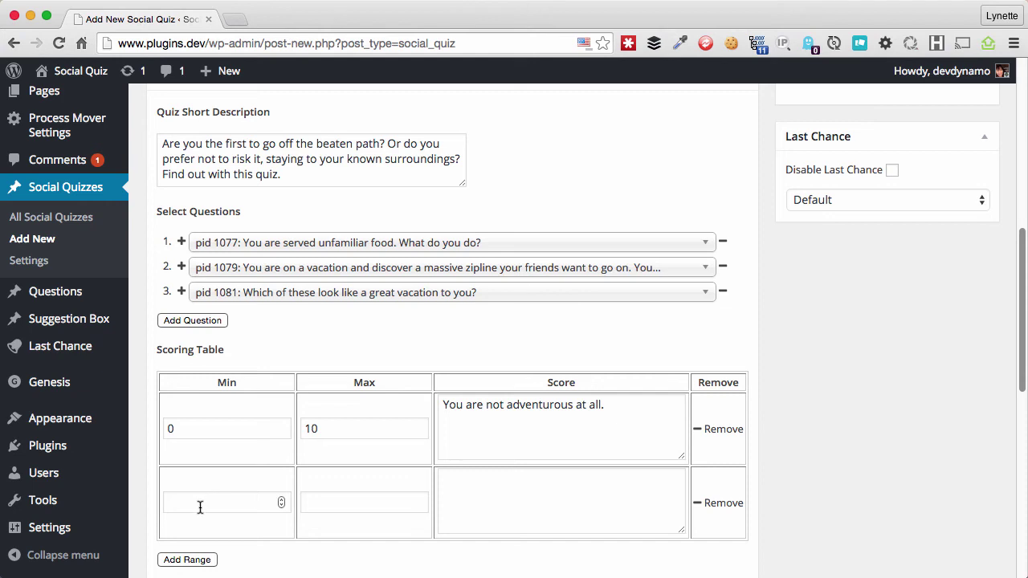
click(200, 507)
text(11)
click(317, 504)
text(20)
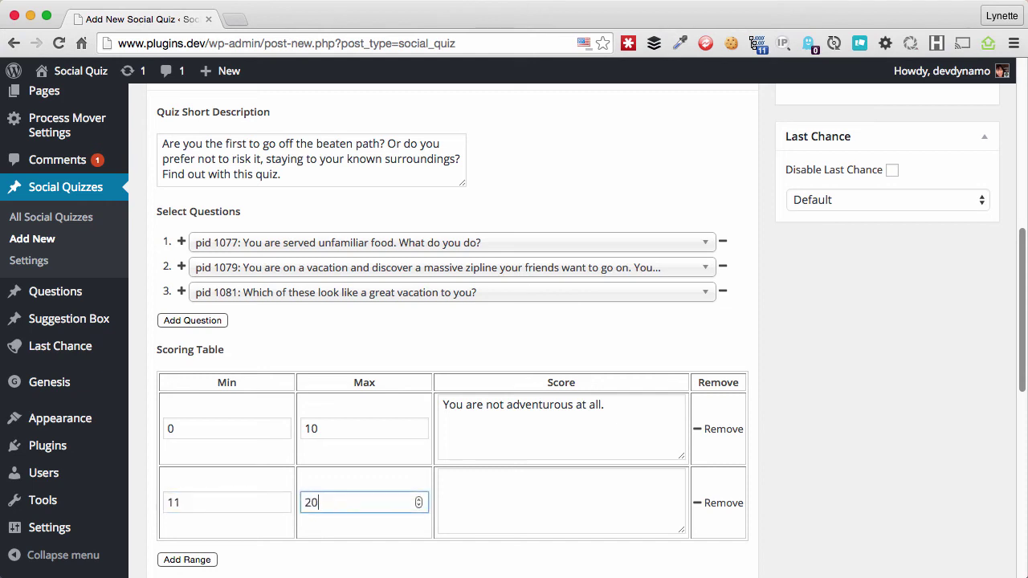
key(Tab)
text(You can be adventurous, it all depends what it is, who you are with and your mood.)
Step: Add a third scoring range from 21 to 30 with the result text "You lead the way in everything adventurous"
click(190, 558)
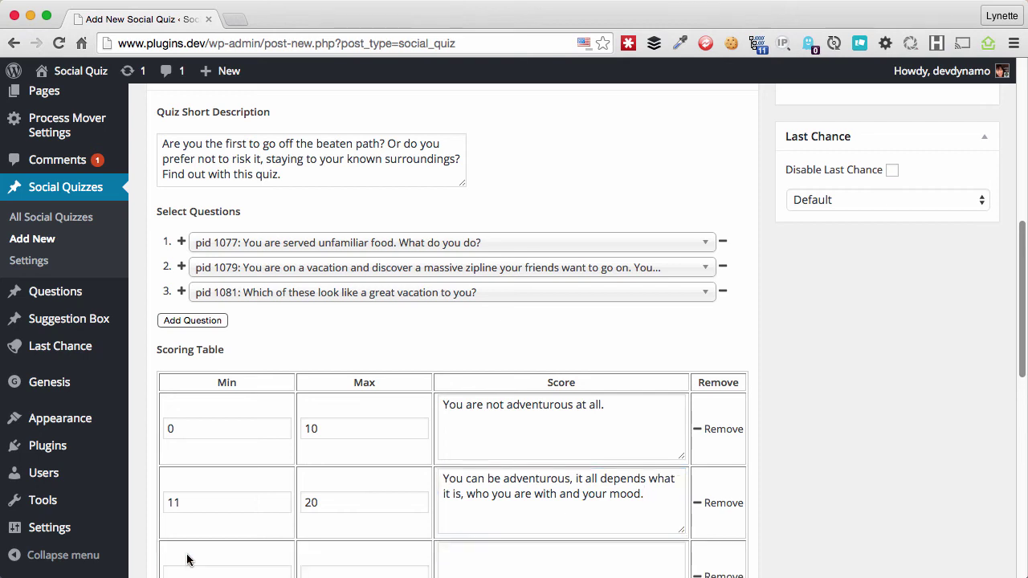
scroll(483, 469, down, 1)
scroll(482, 464, down, 3)
click(184, 482)
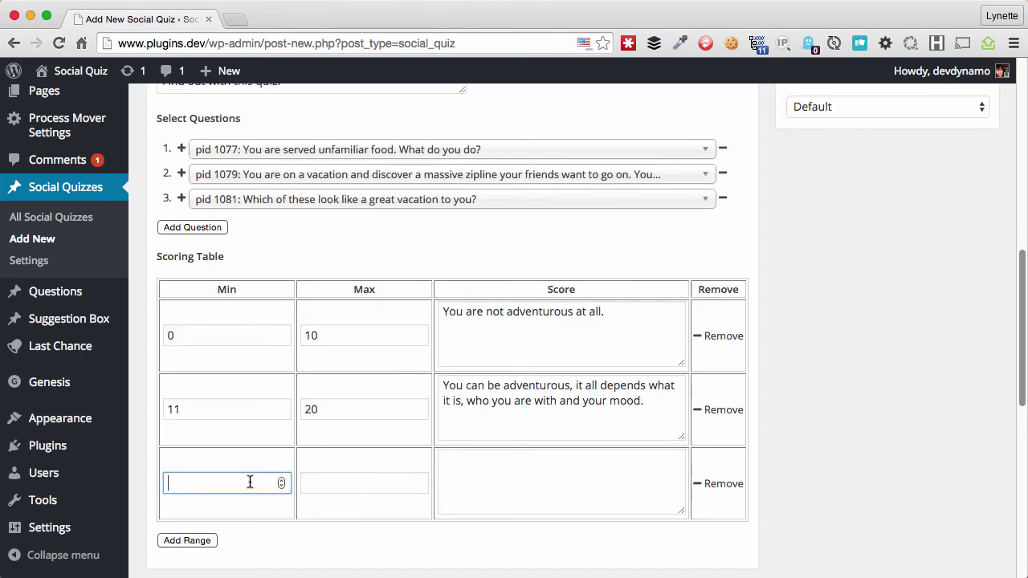
text(21)
click(342, 484)
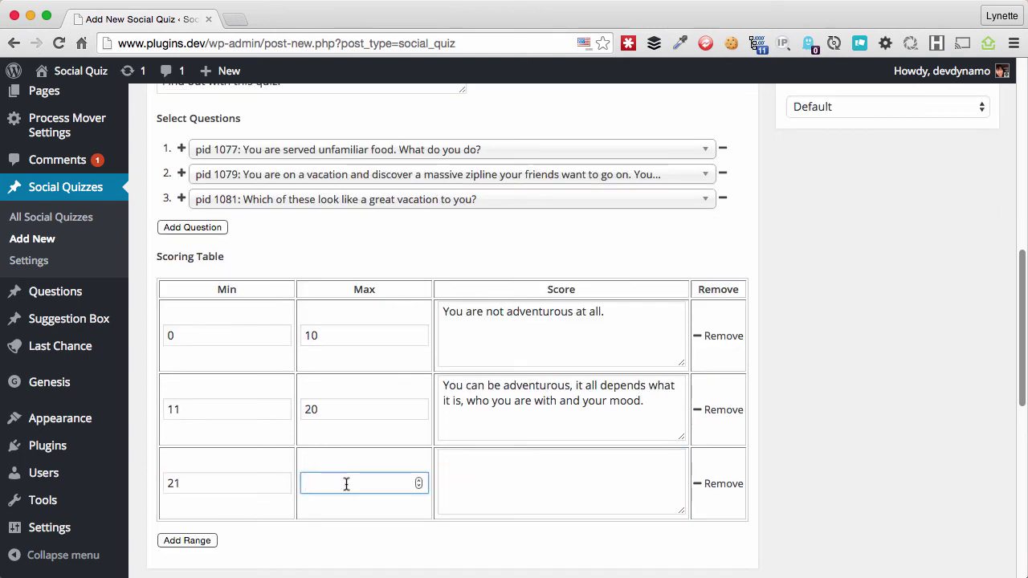
text(30)
click(558, 457)
text(You lead the way in everything adventurous)
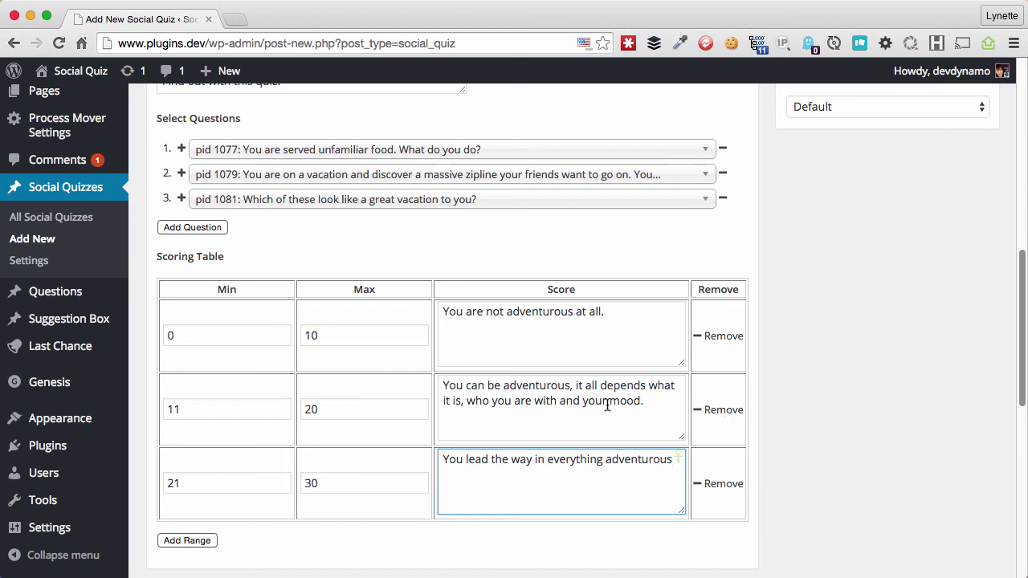
Step: Publish the "How Adventurous Are You?" quiz and open its published page on the site
scroll(847, 411, up, 1)
scroll(847, 415, up, 10)
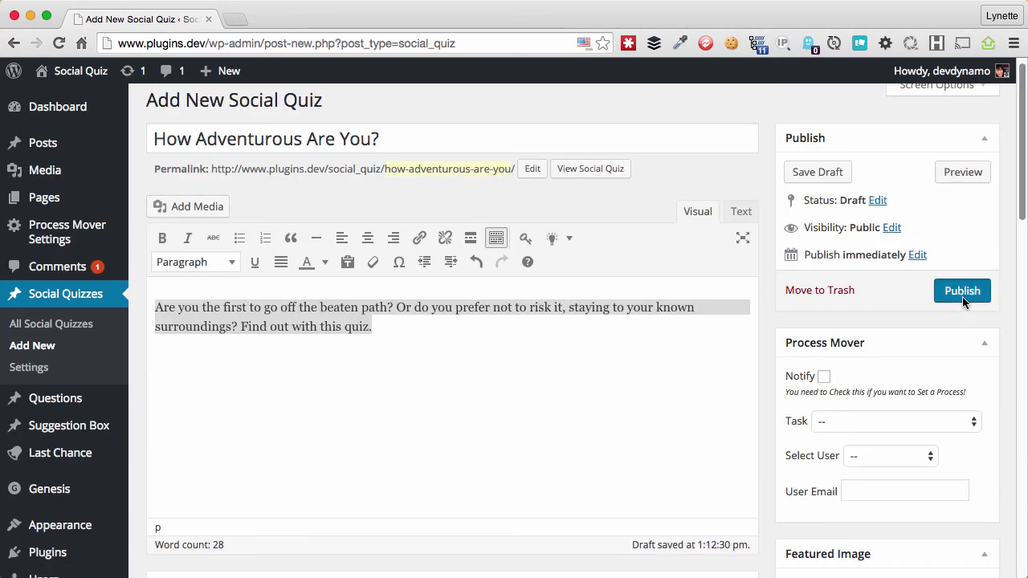
click(962, 294)
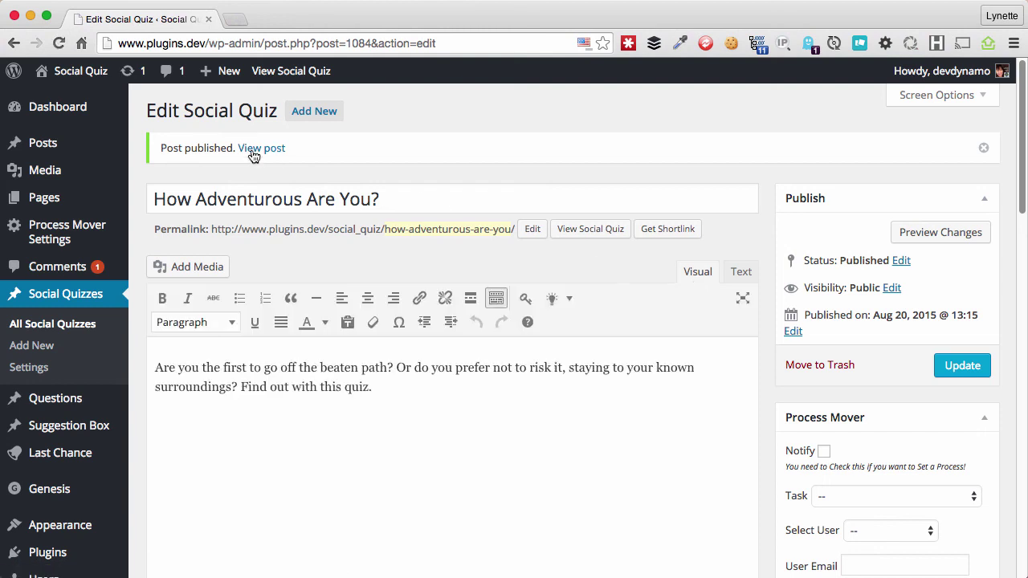
click(255, 149)
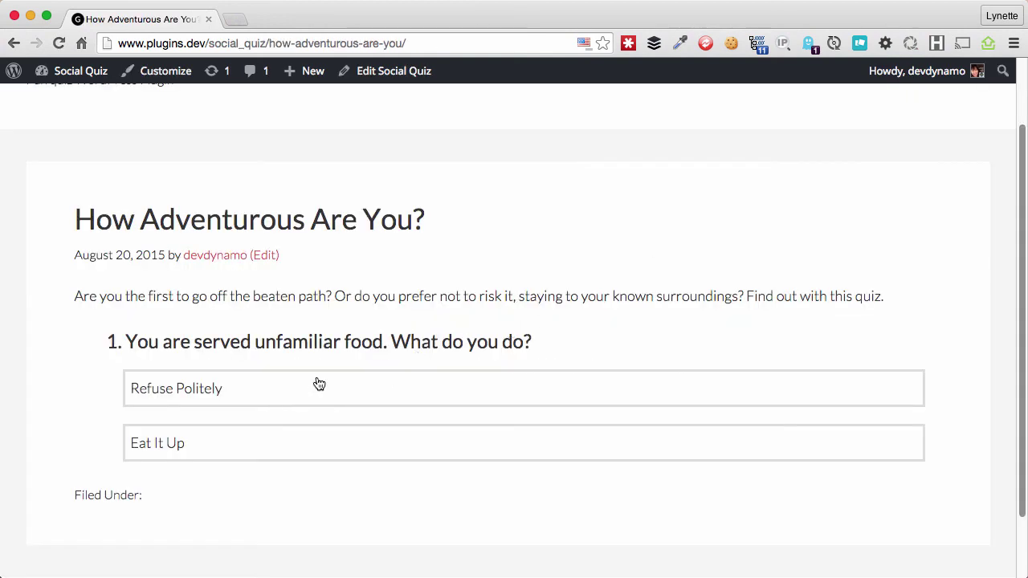
Step: Take the published quiz, choosing "Eat It Up" for the unfamiliar food question, answer the remaining questions and get the results
click(245, 438)
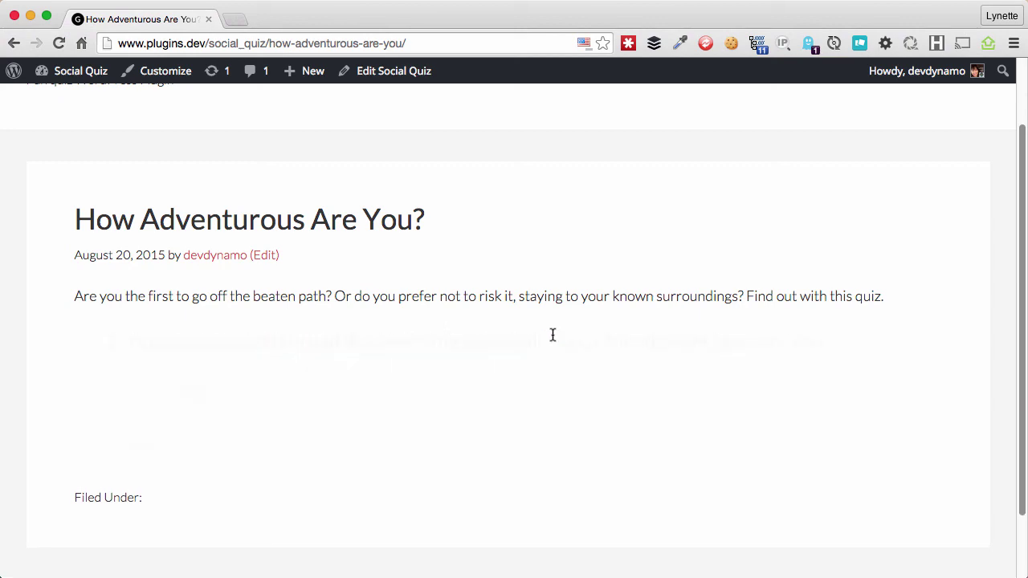
click(358, 387)
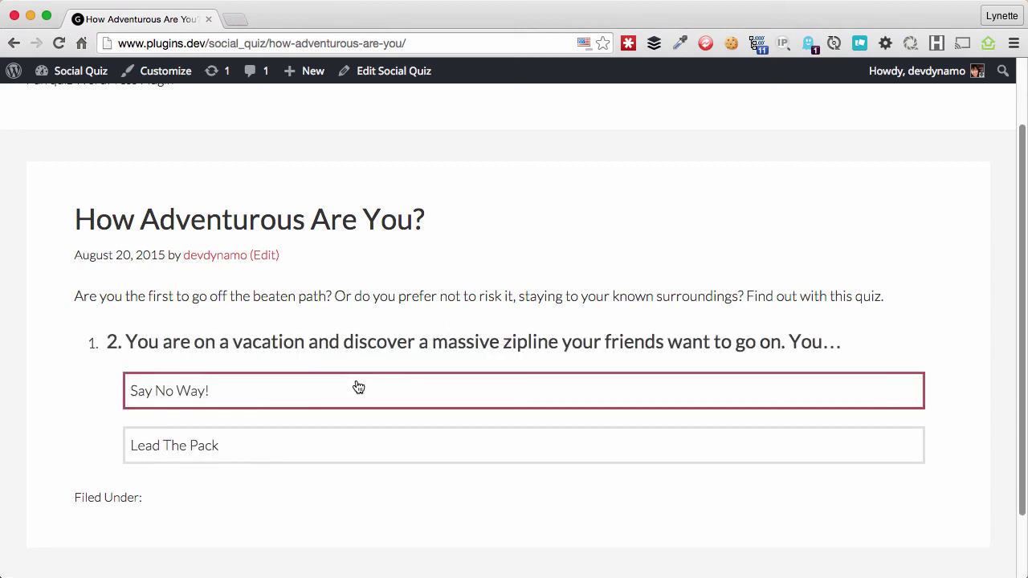
scroll(401, 380, down, 3)
click(512, 346)
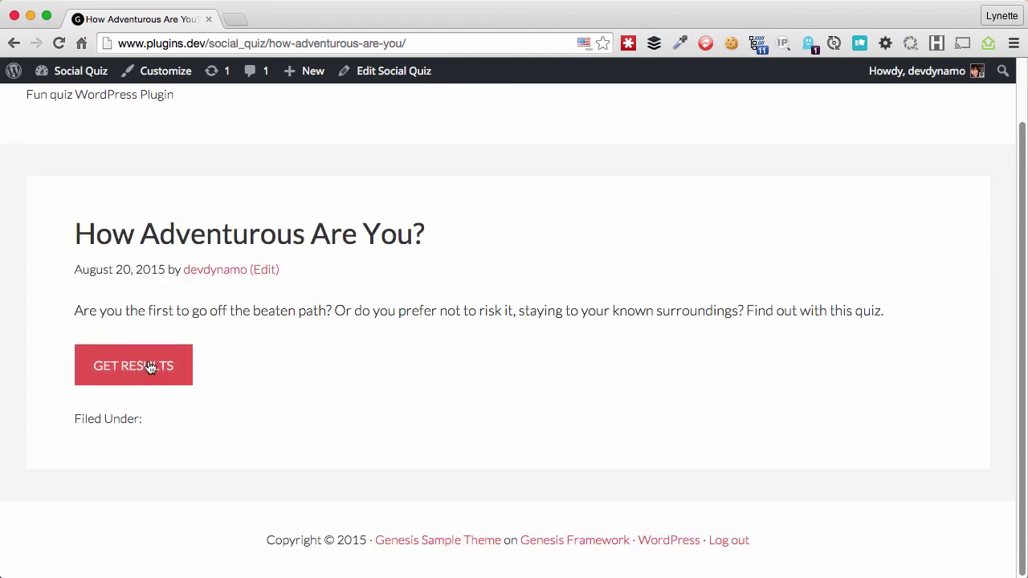
click(151, 367)
scroll(543, 348, down, 1)
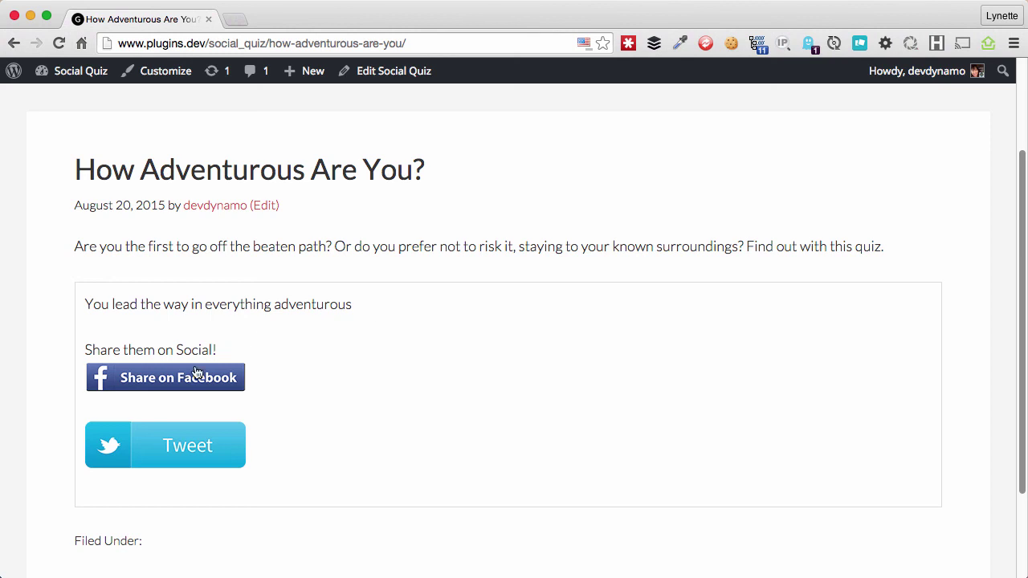
Step: Try the Tweet and Facebook sharing options for the quiz result, and close the Facebook share window without posting
click(171, 448)
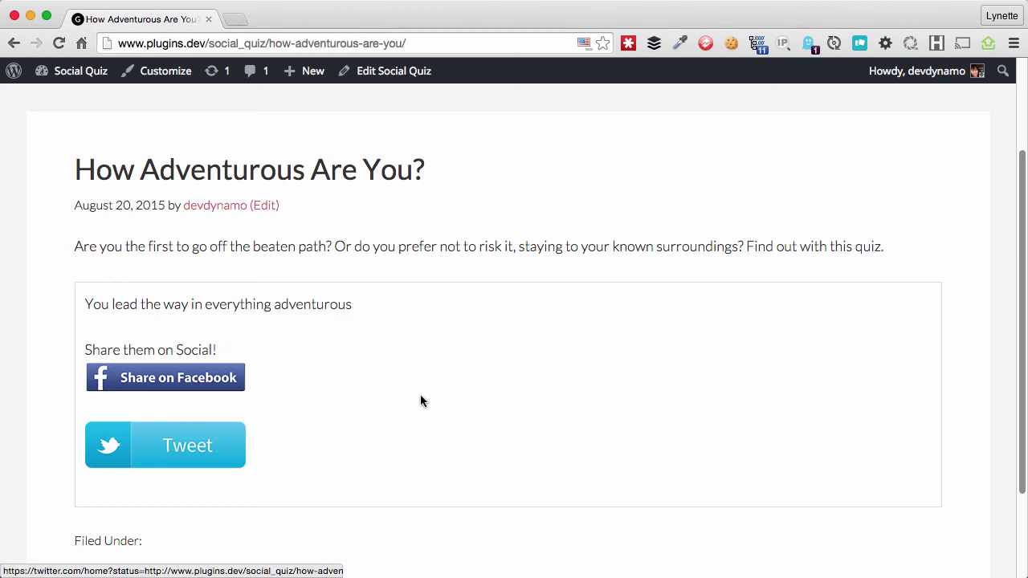
click(592, 319)
click(218, 378)
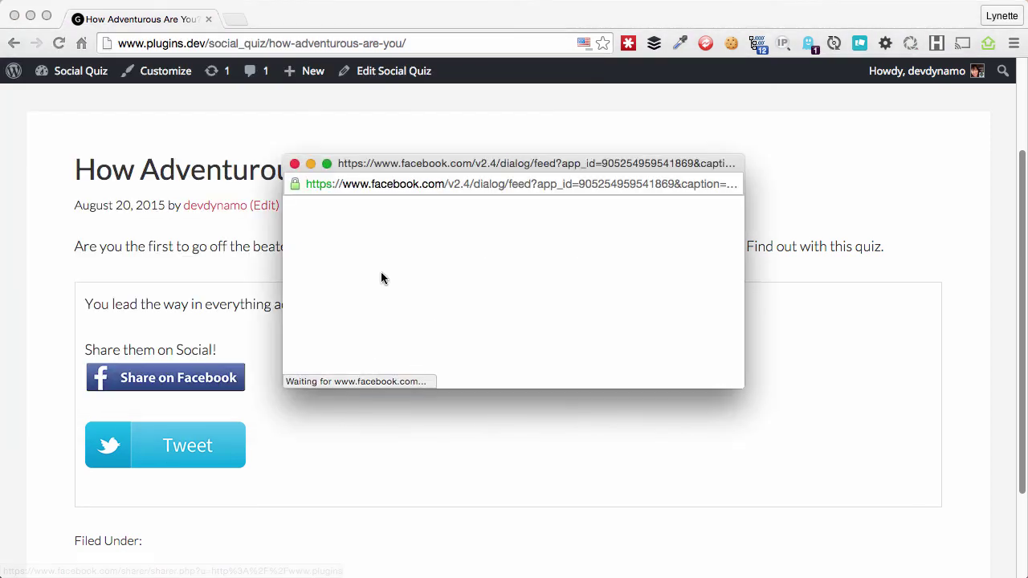
key(super+w)
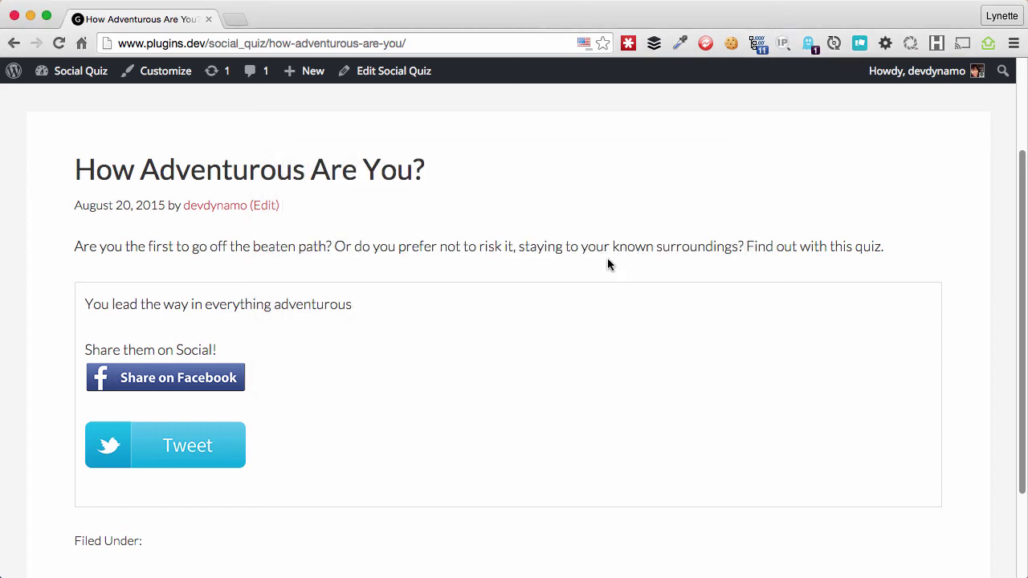